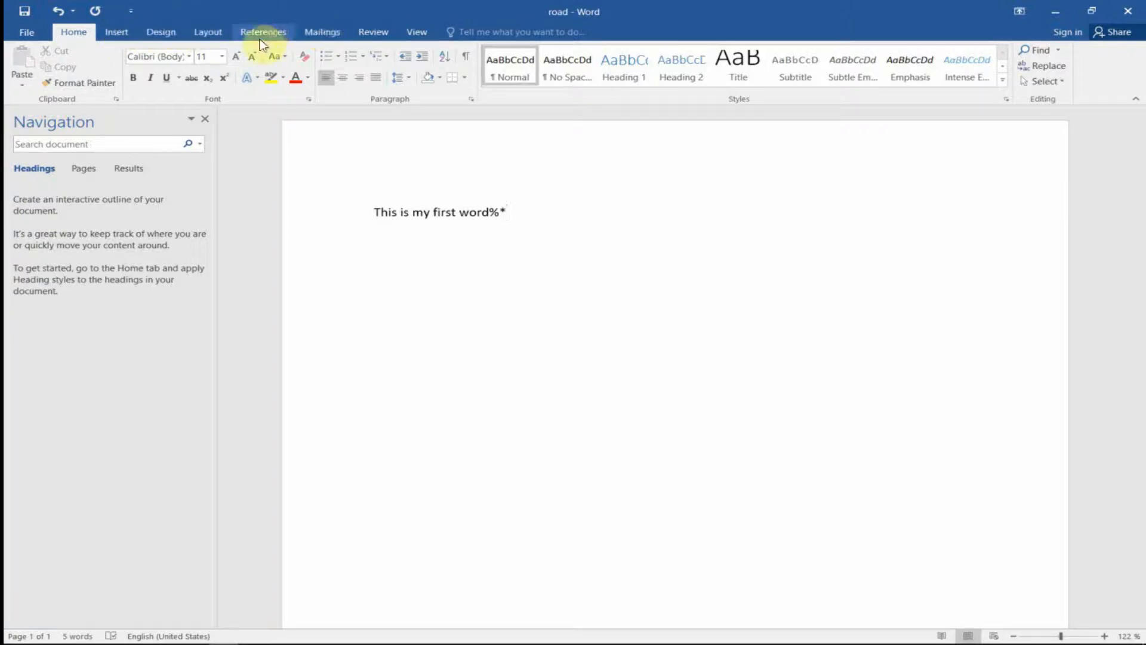
Step: Insert the Combining Enclosing Circle symbol twice at the end of the sentence
click(119, 34)
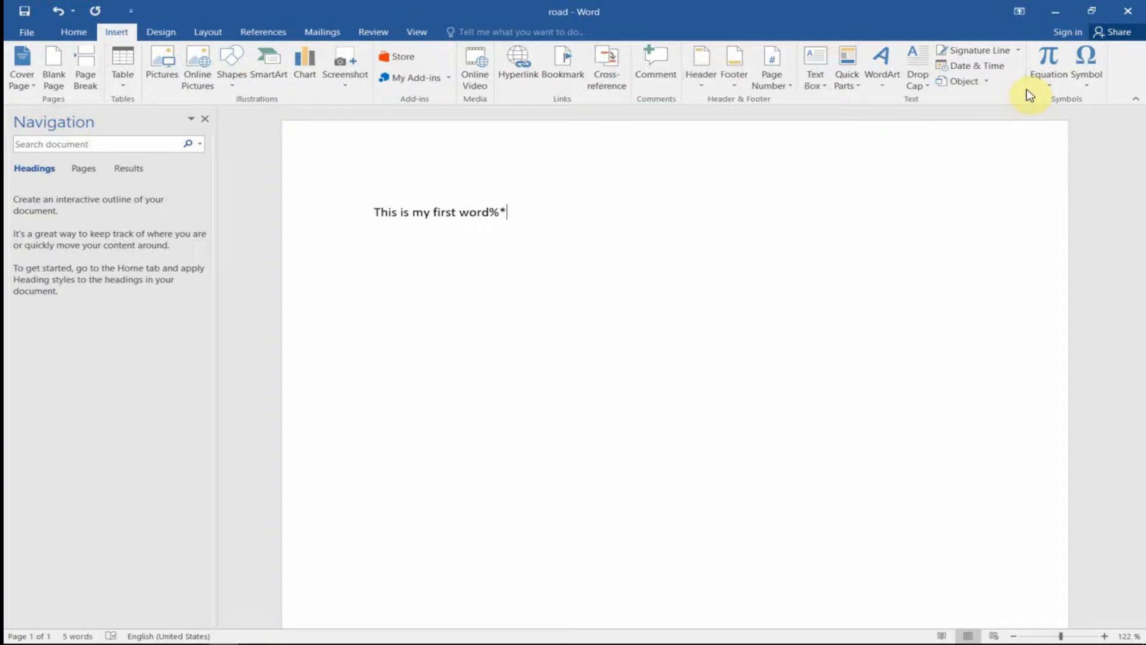
click(1086, 84)
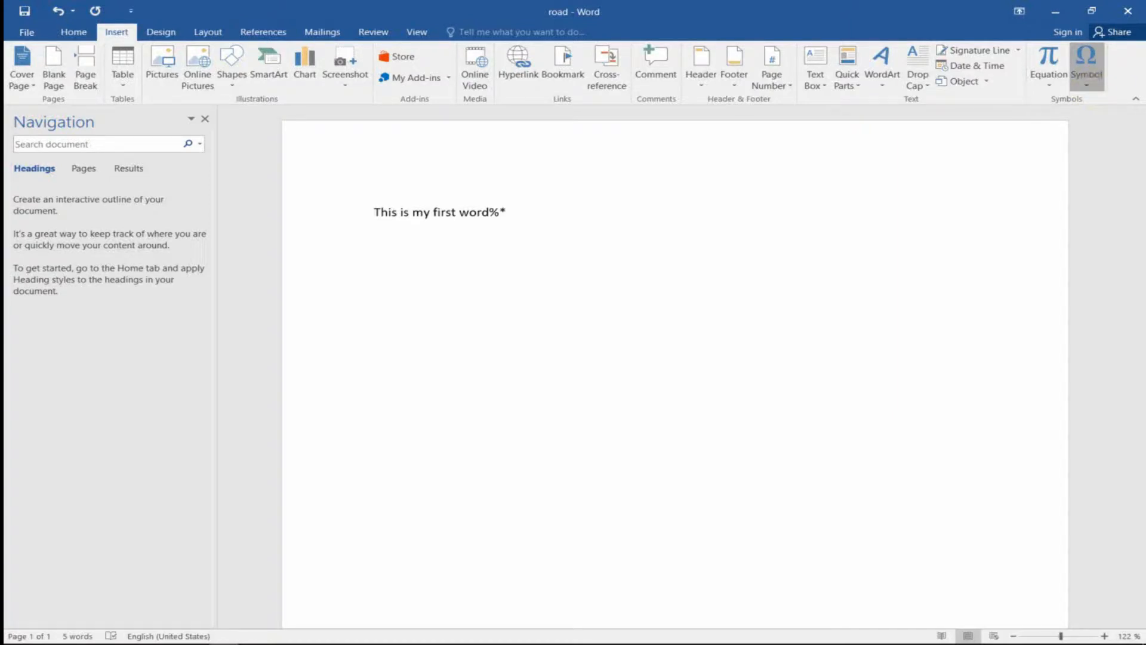
click(1087, 87)
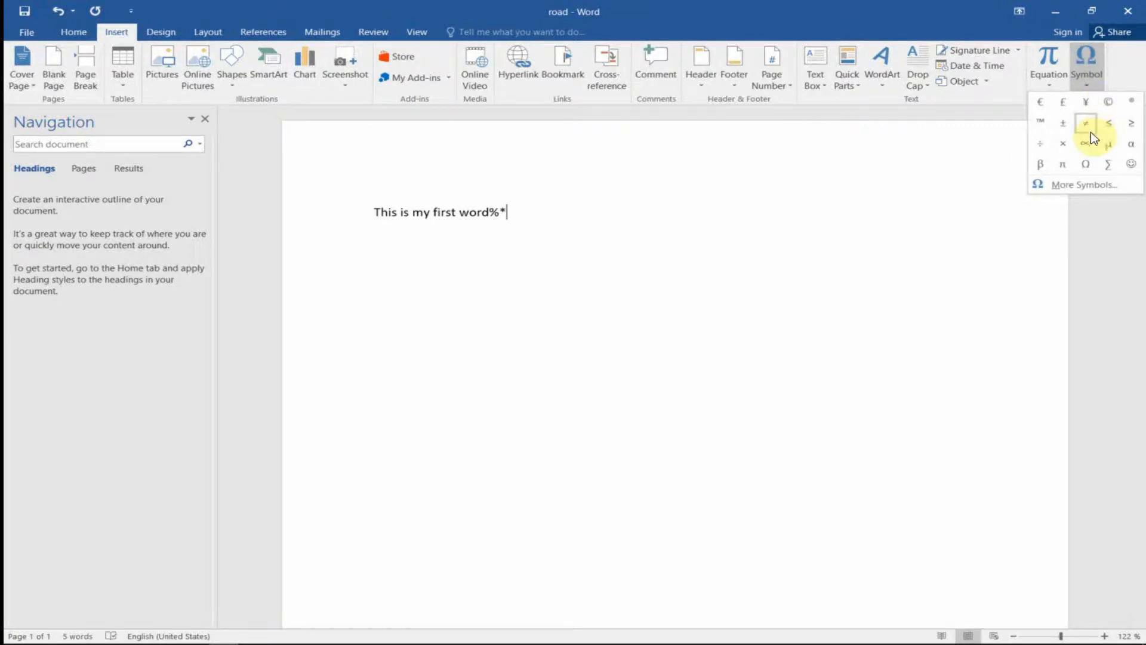
click(1091, 183)
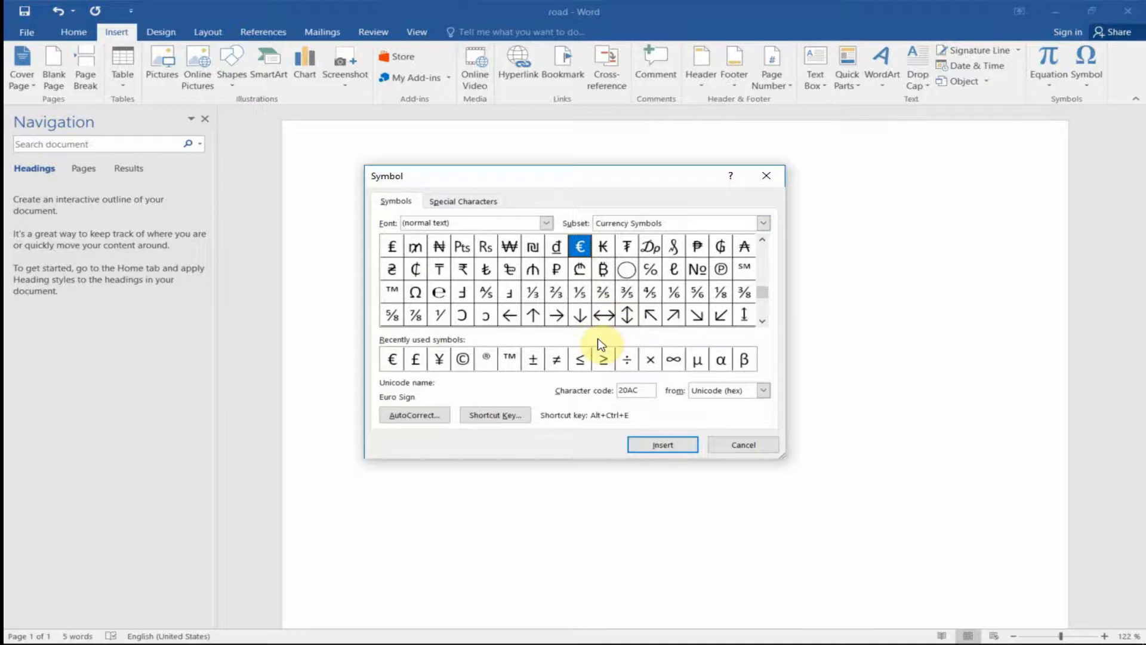
click(651, 360)
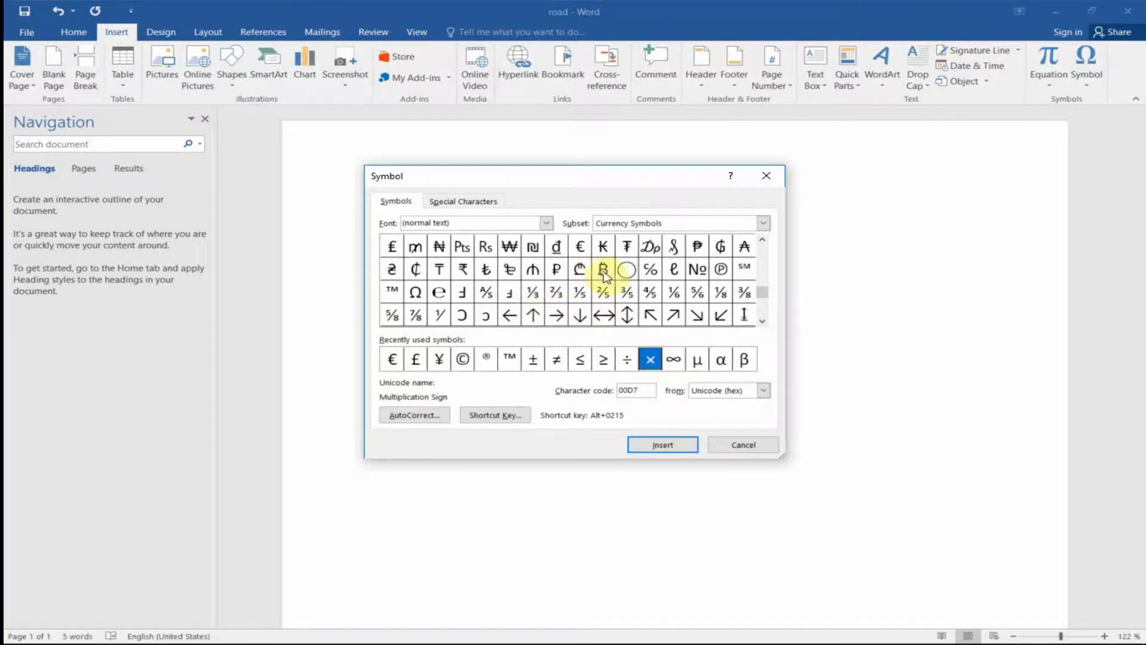
click(626, 269)
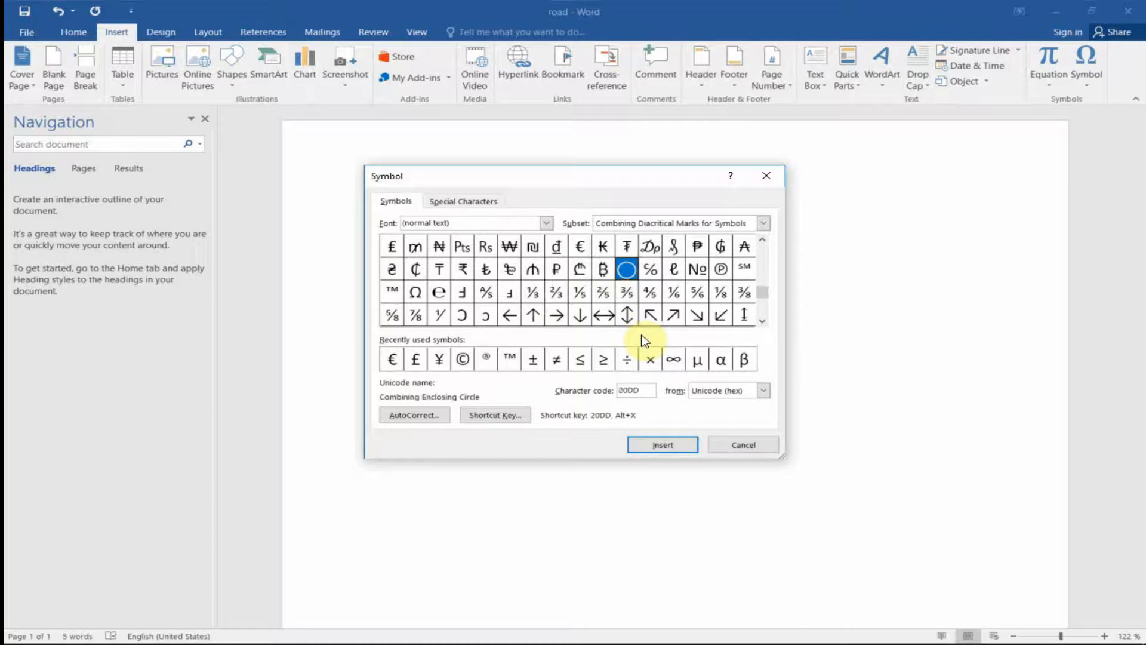
click(663, 444)
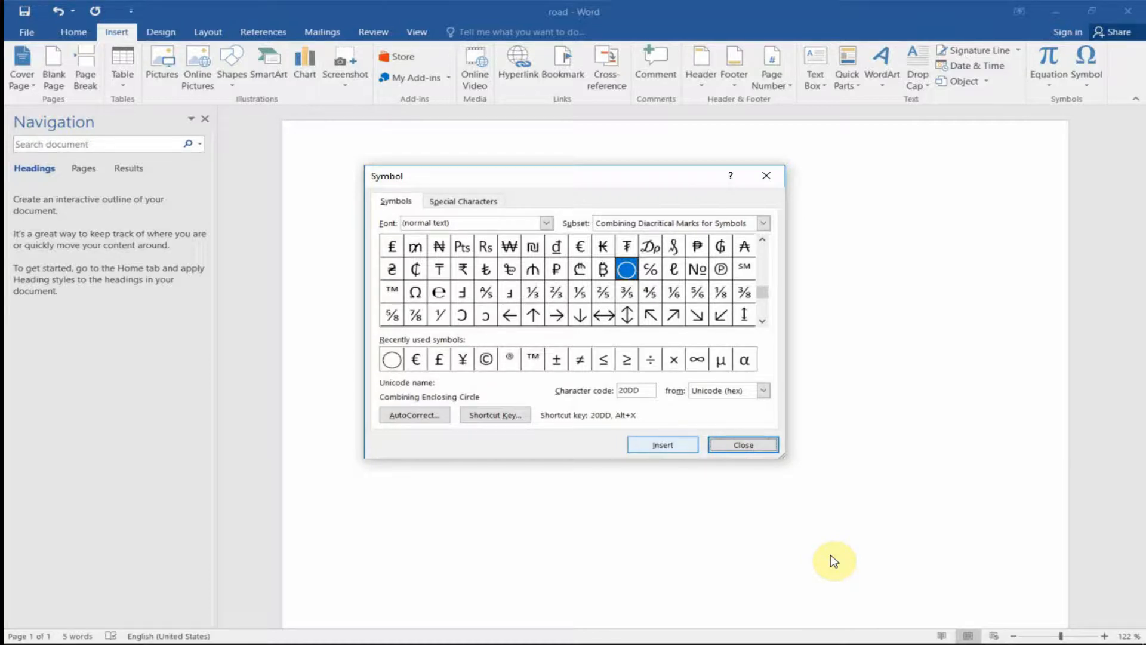
click(661, 446)
click(720, 447)
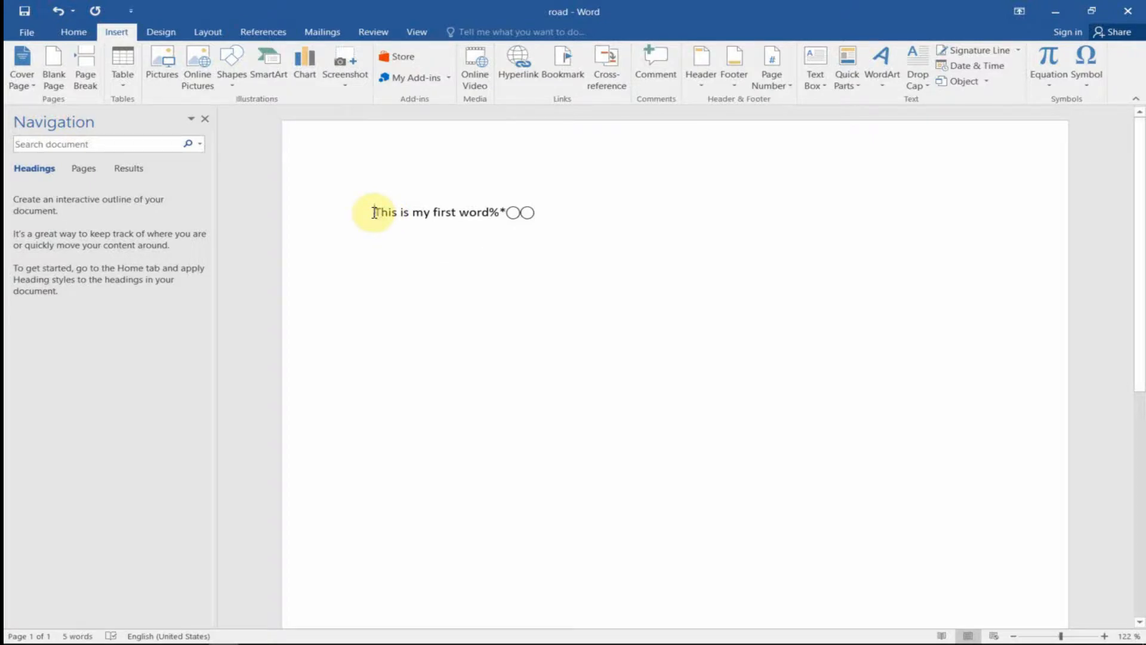
Step: Highlight "This is" and part of "my" in turn, clearing each selection
drag(374, 213, 409, 214)
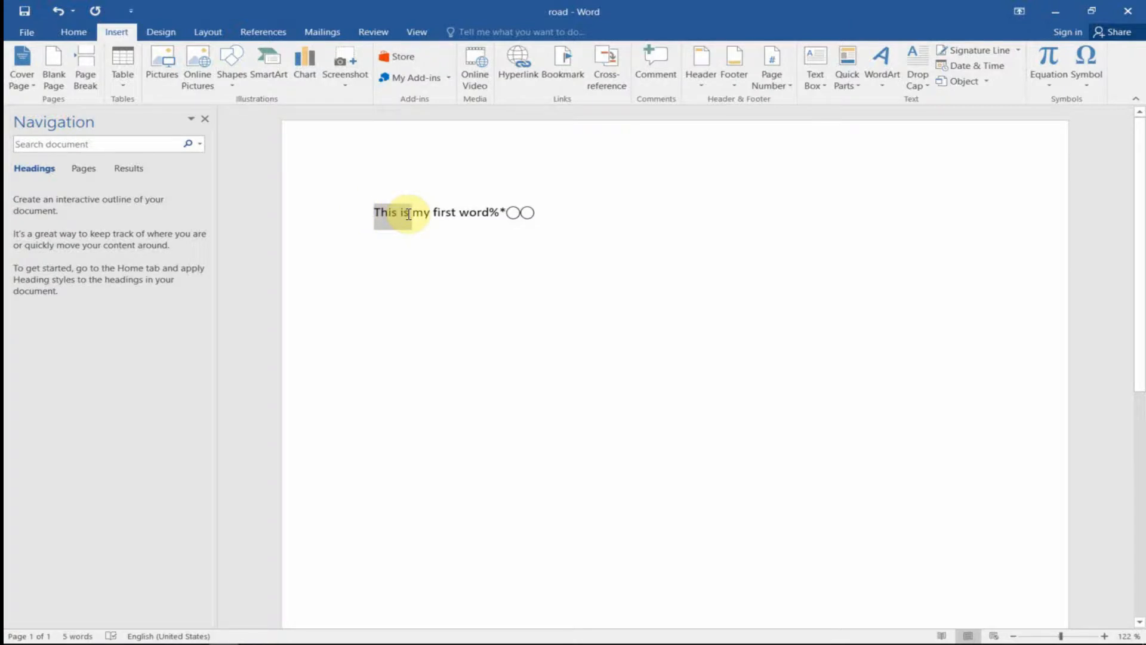
drag(409, 213, 412, 213)
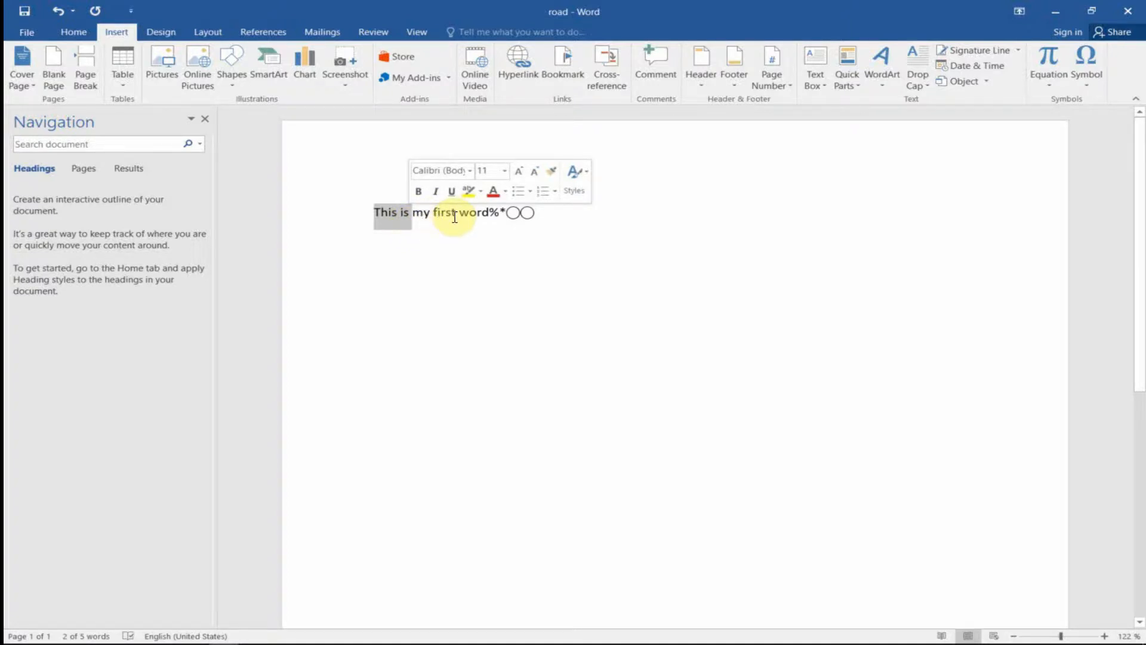
click(710, 265)
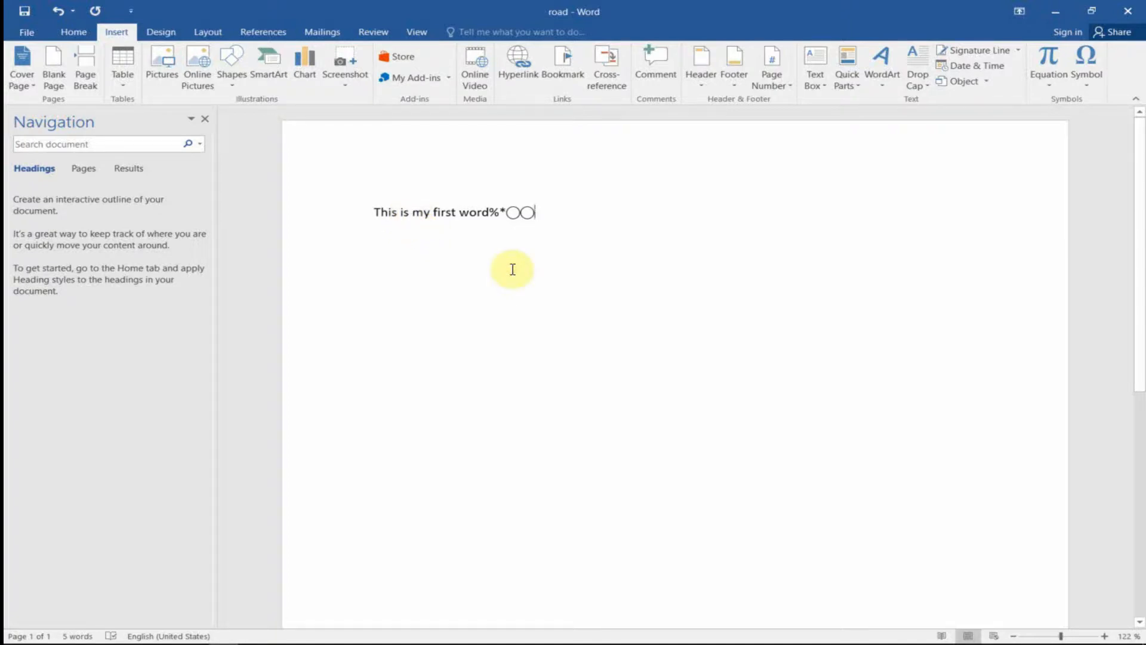
click(410, 213)
drag(419, 214, 421, 215)
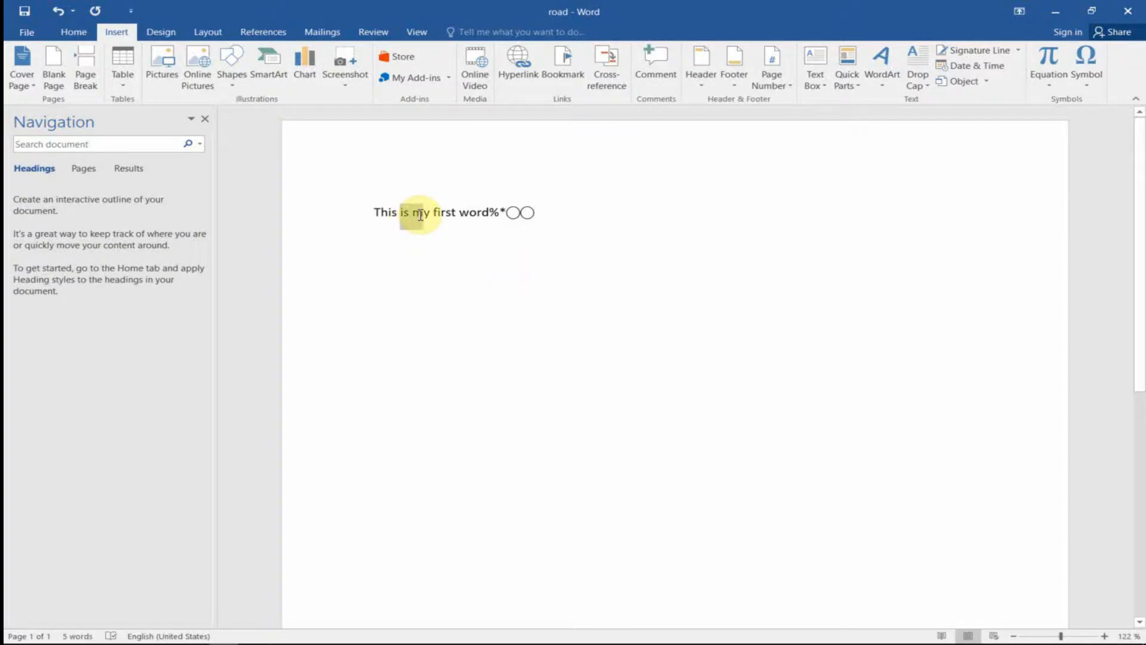
drag(421, 215, 422, 216)
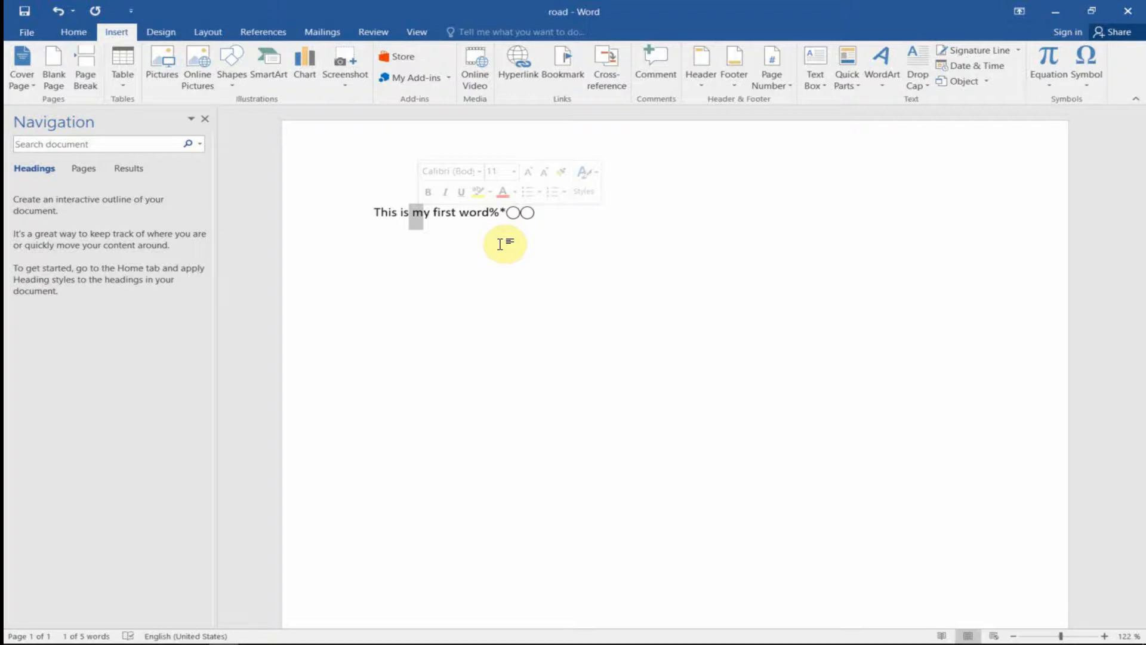
click(693, 273)
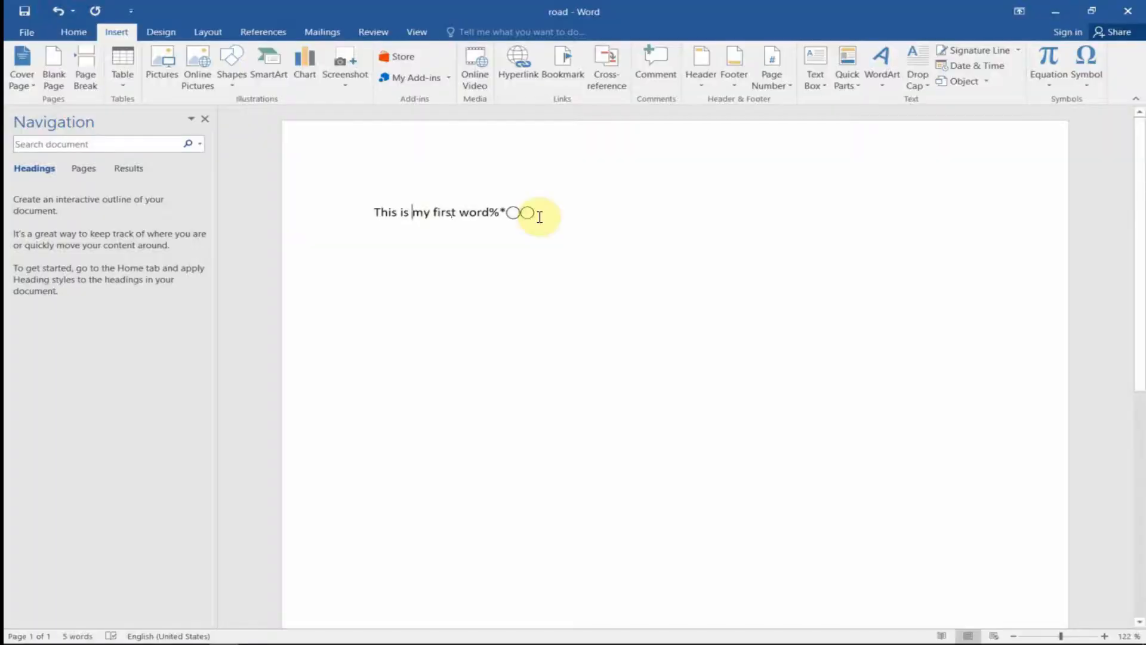
Step: Insert the word "already" before "my" in the sentence
click(413, 214)
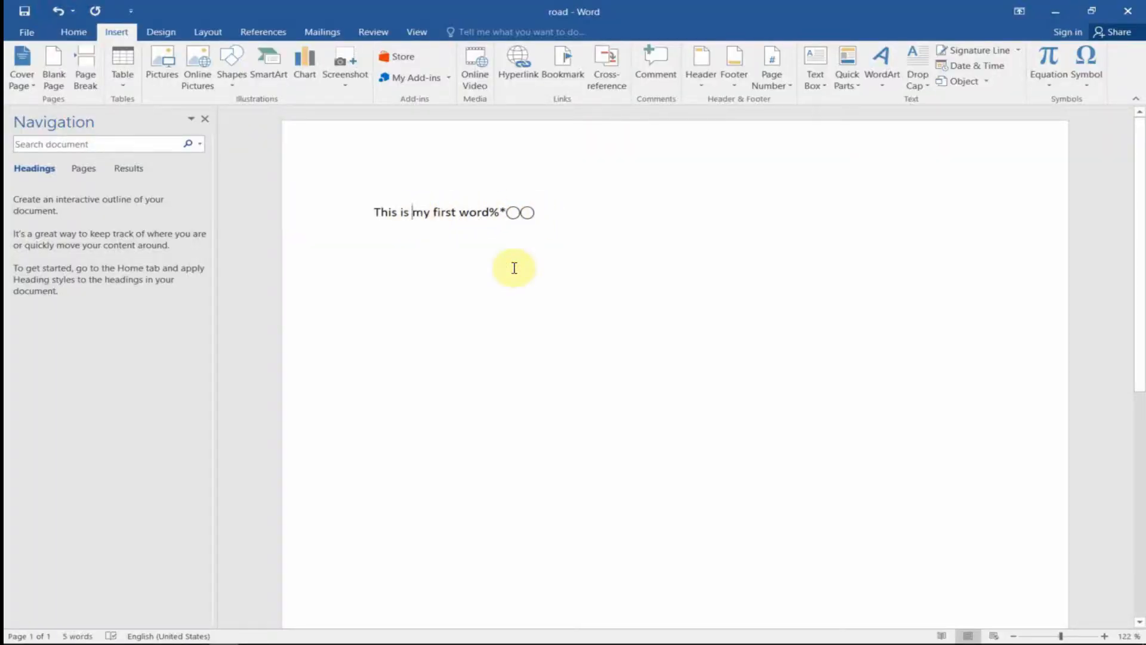
click(412, 212)
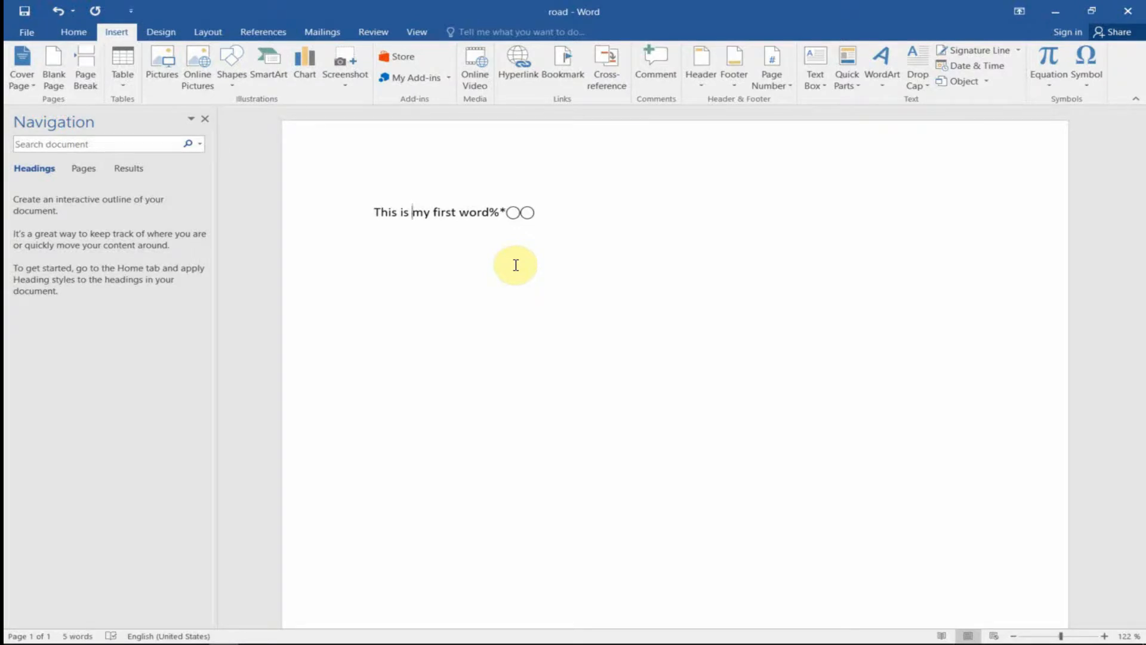
text(already)
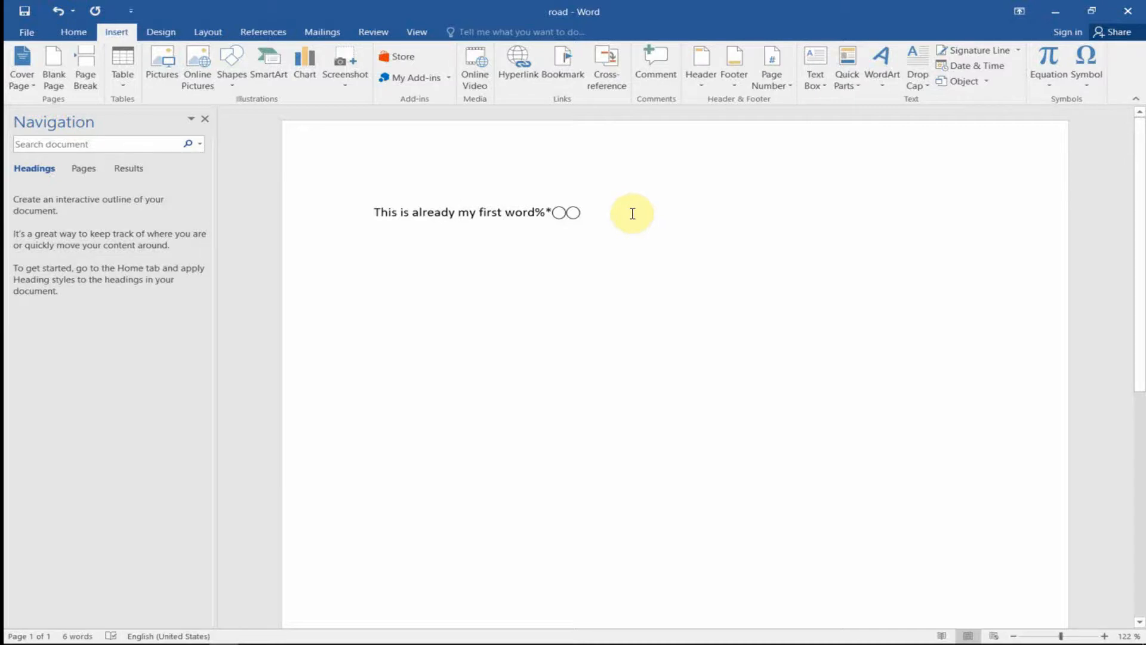
Step: Delete the "s" in "first" and retype it in the same place
click(500, 214)
key(BackSpace)
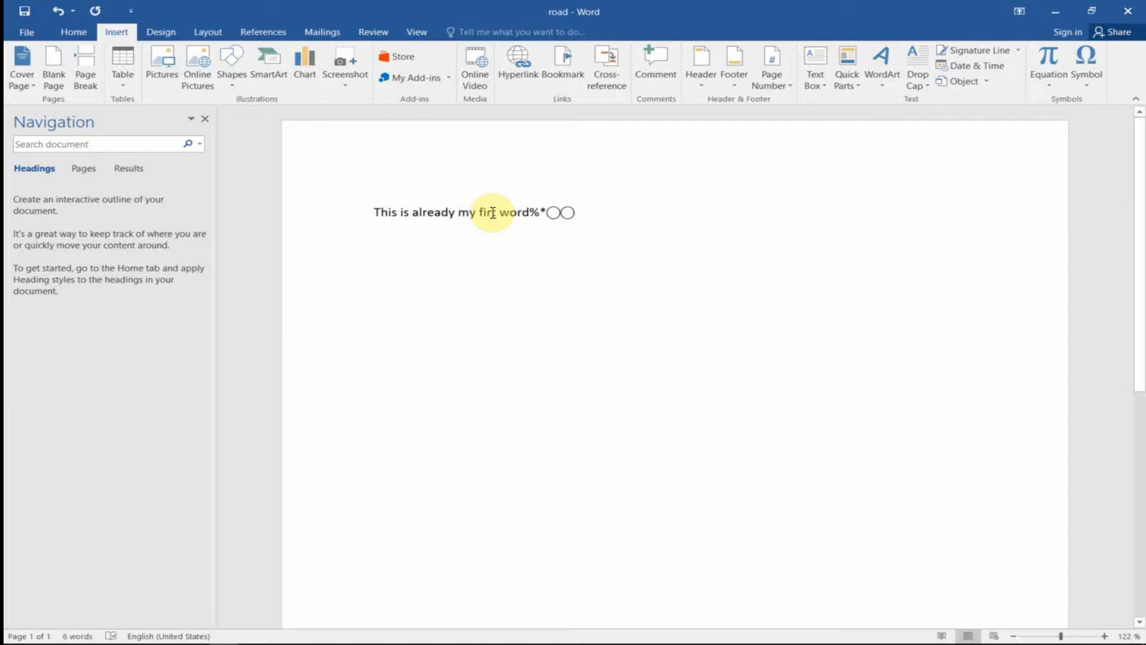
click(494, 213)
text(s)
click(752, 260)
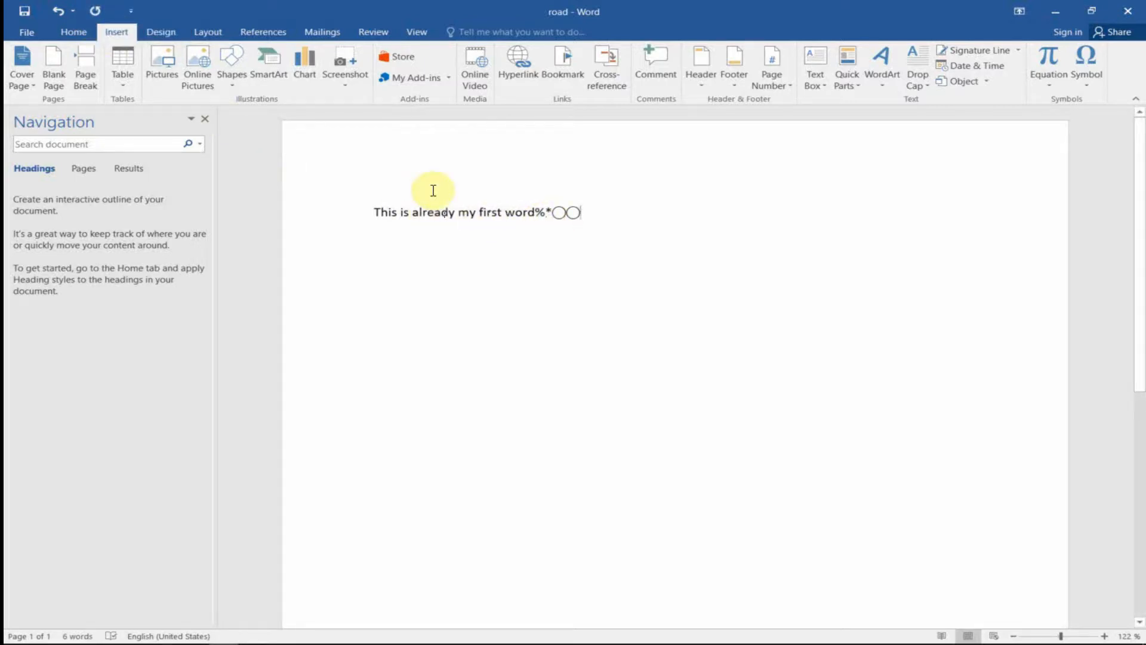
Step: Undo the recent typing, including the word "already", and redo it
click(68, 13)
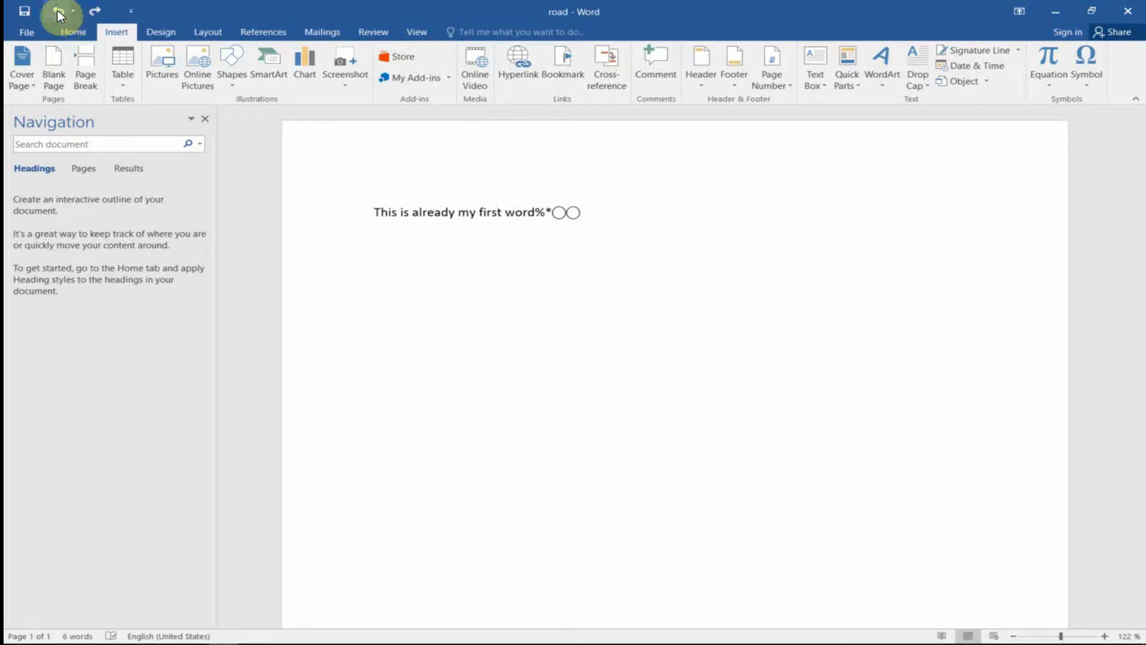
click(68, 13)
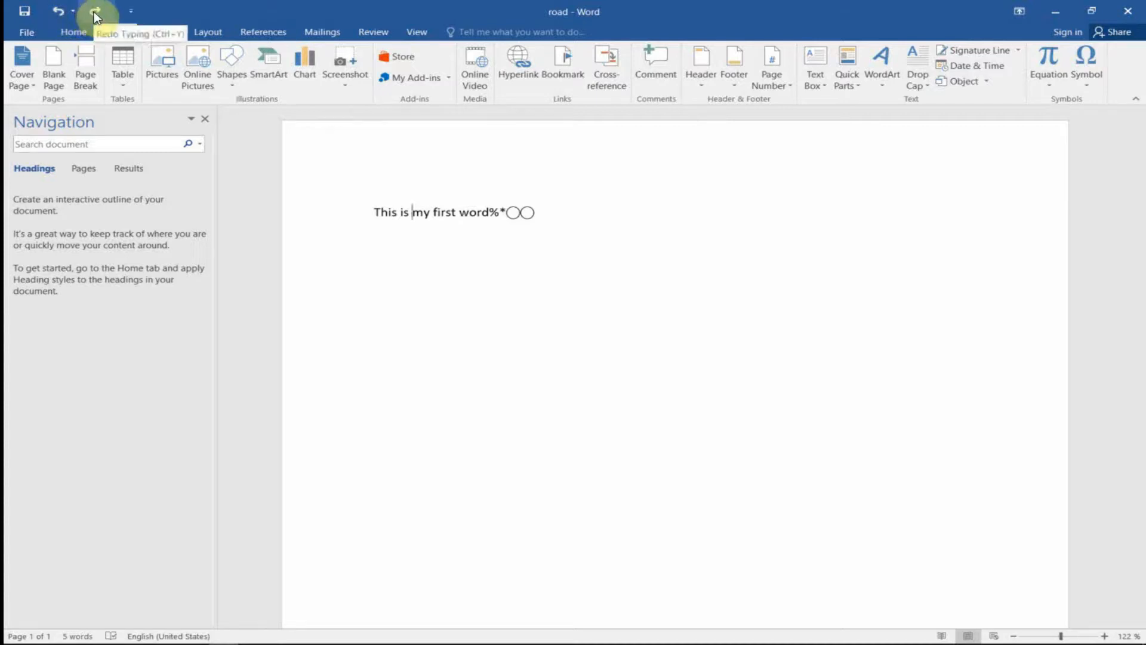
click(95, 11)
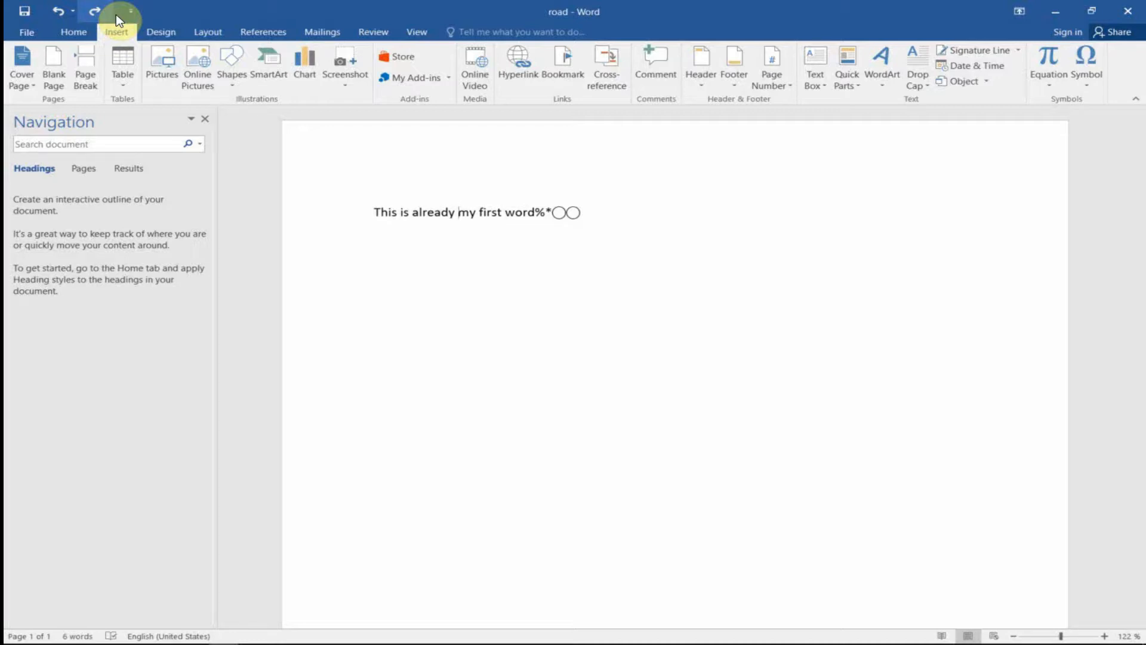
click(95, 12)
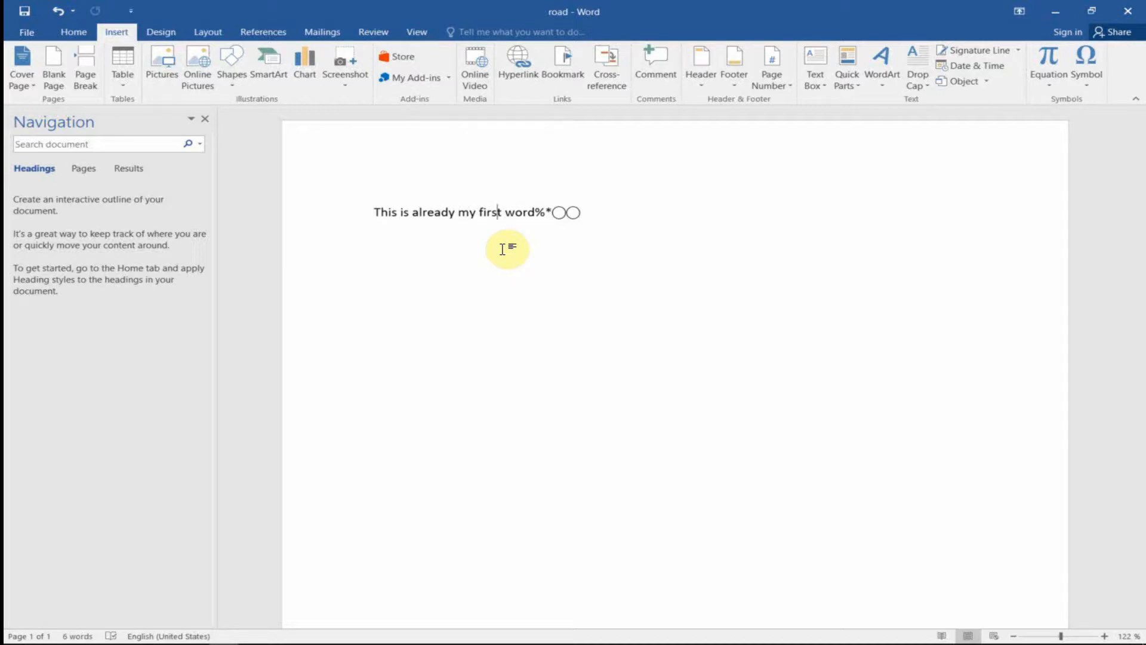
Step: Undo the edits again as far as the second circle symbol, and redo them to restore the circle and "already"
key(ctrl+z)
key(ctrl+y)
key(ctrl+z)
key(ctrl+z)
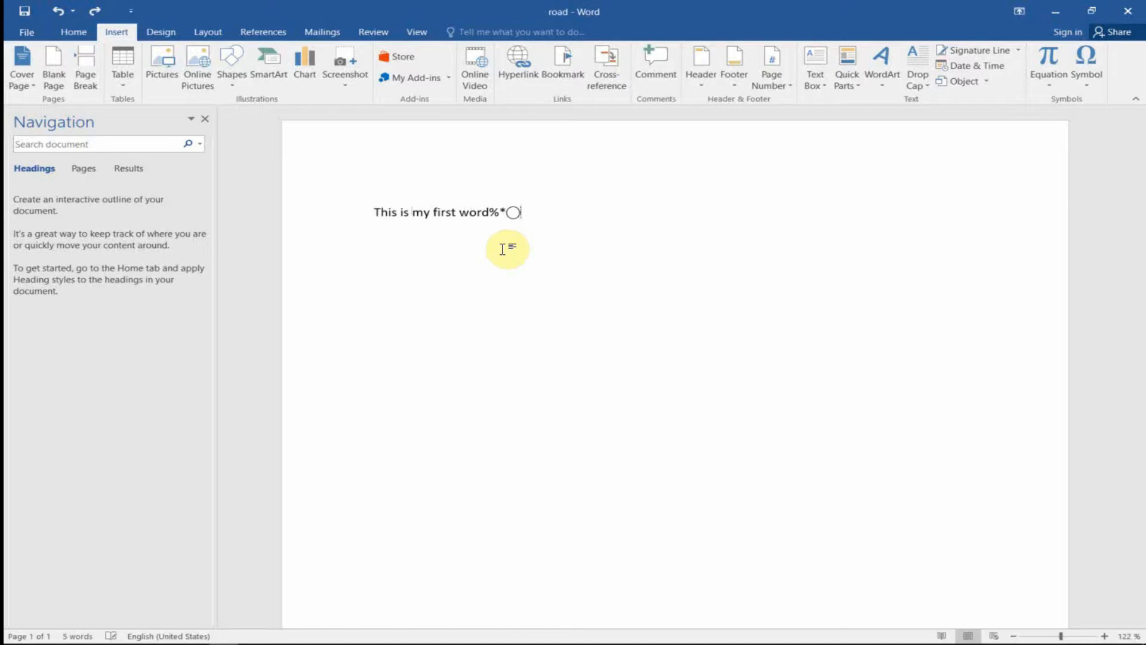
key(ctrl+y)
key(ctrl+y)
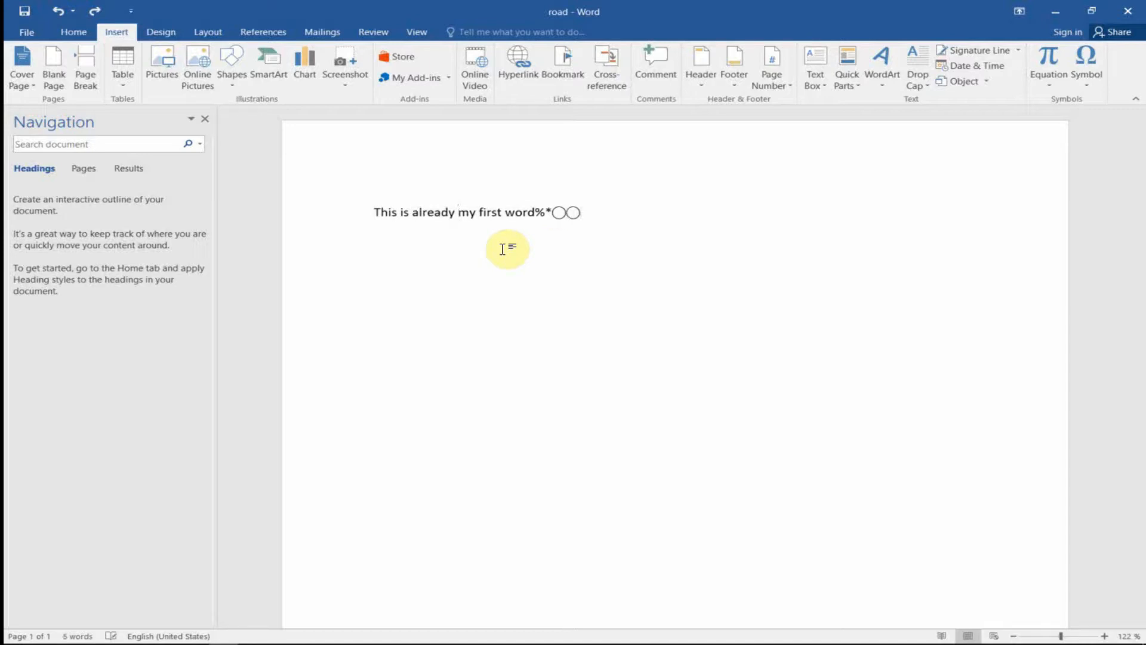
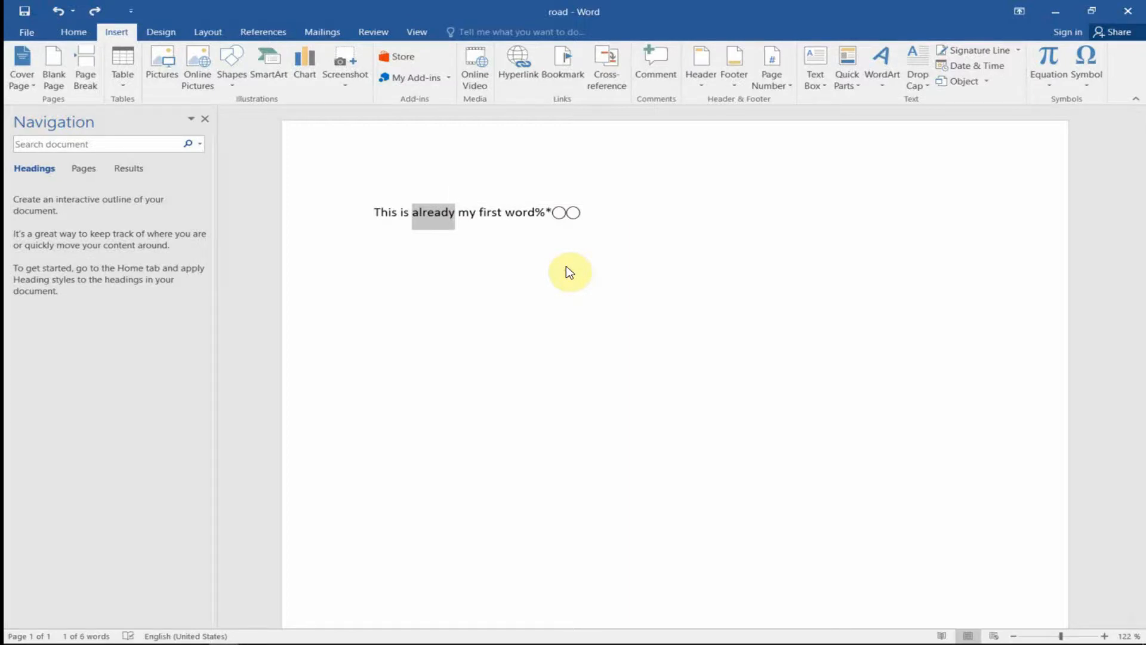
Step: Copy the word "already" and paste it after "first", keeping the source formatting
key(Right)
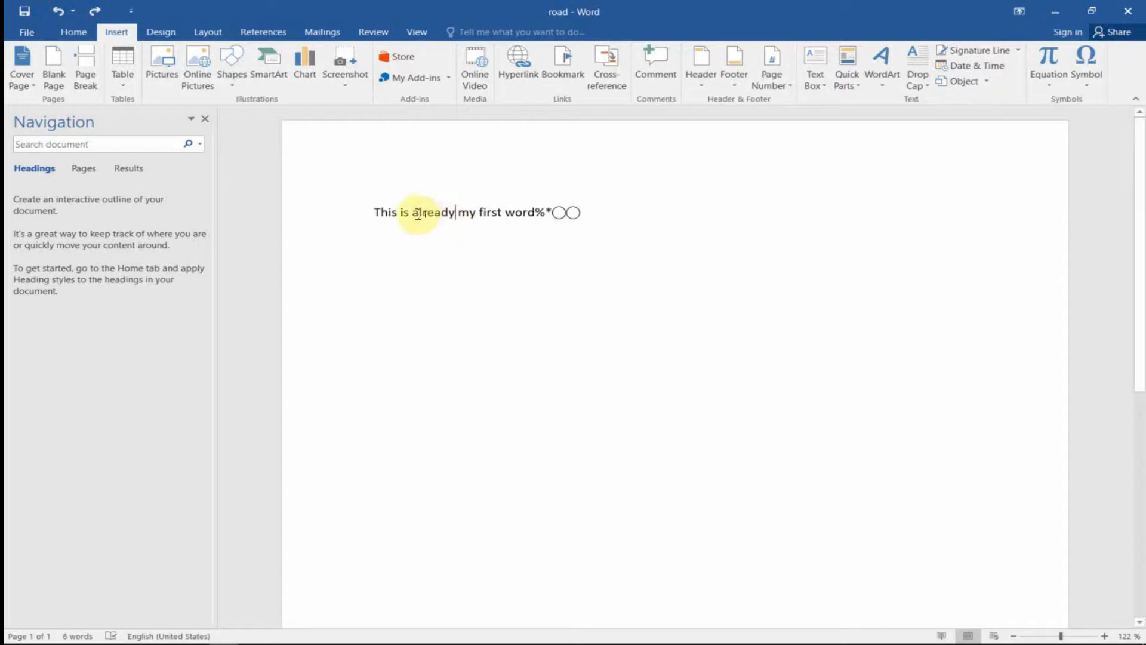
drag(412, 212, 457, 212)
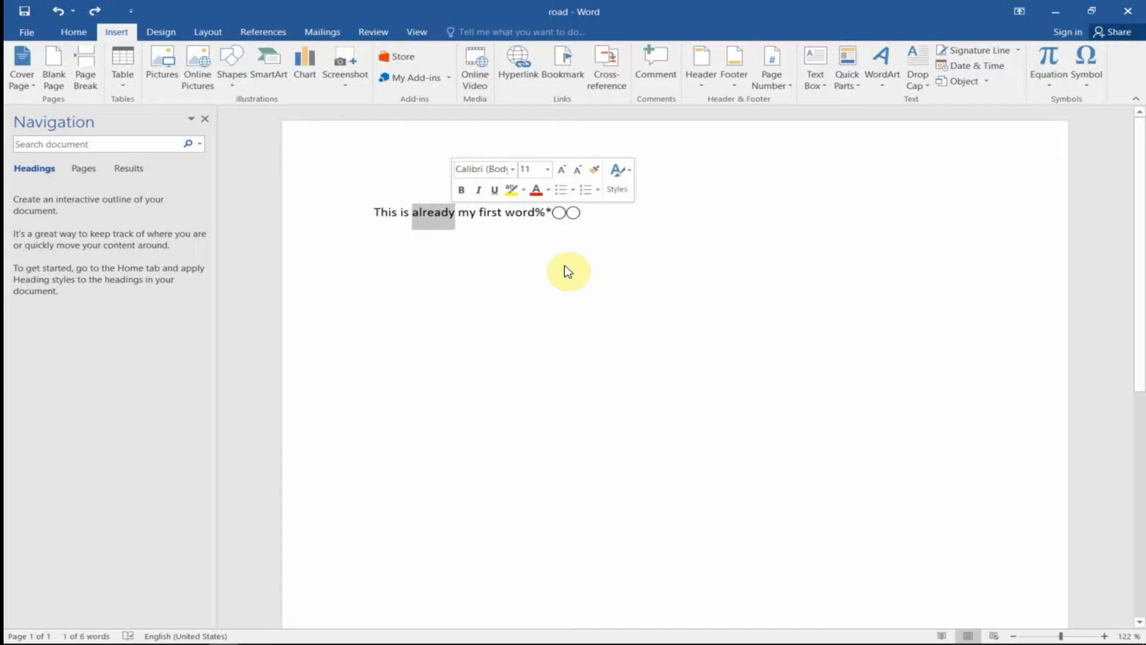
key(shift+F10)
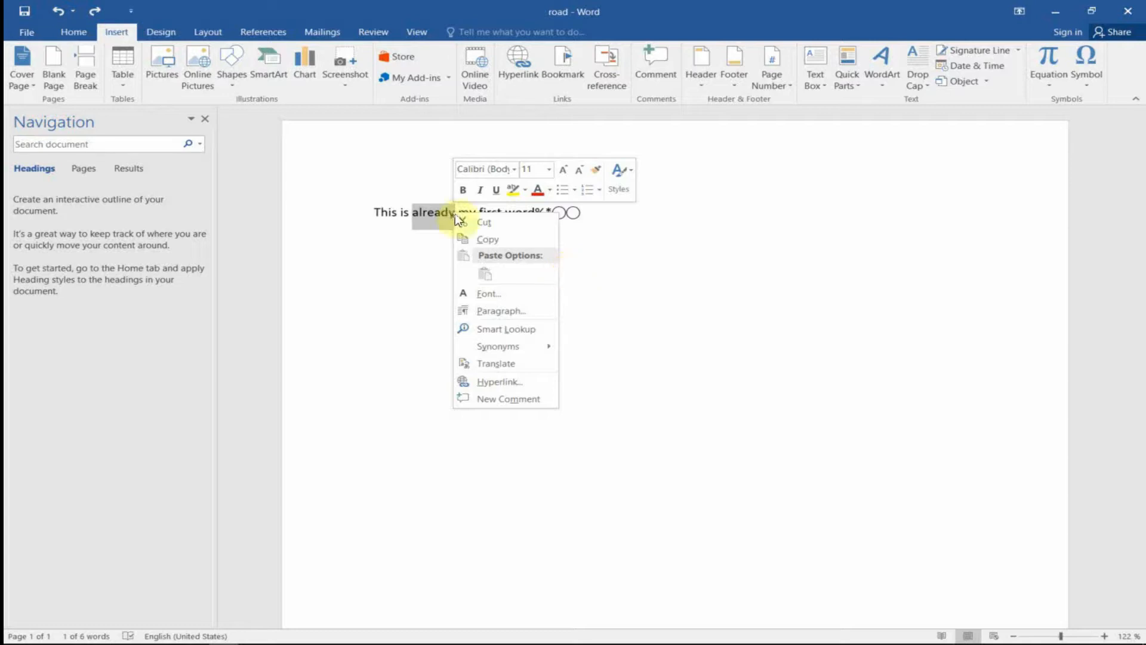
click(481, 238)
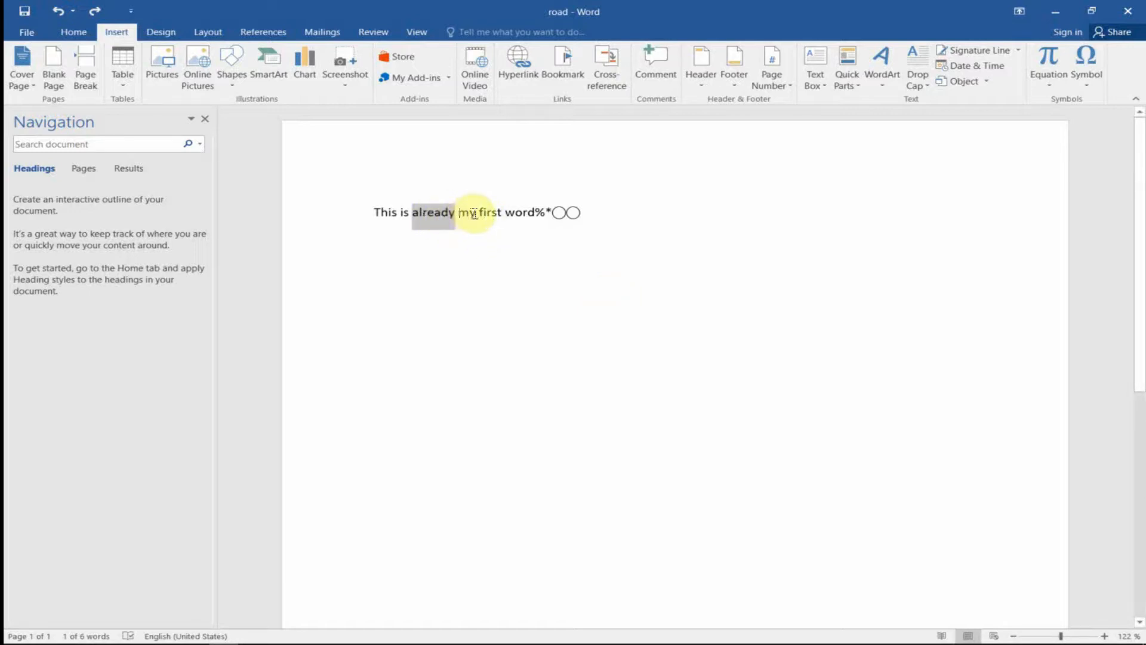
click(627, 266)
click(503, 213)
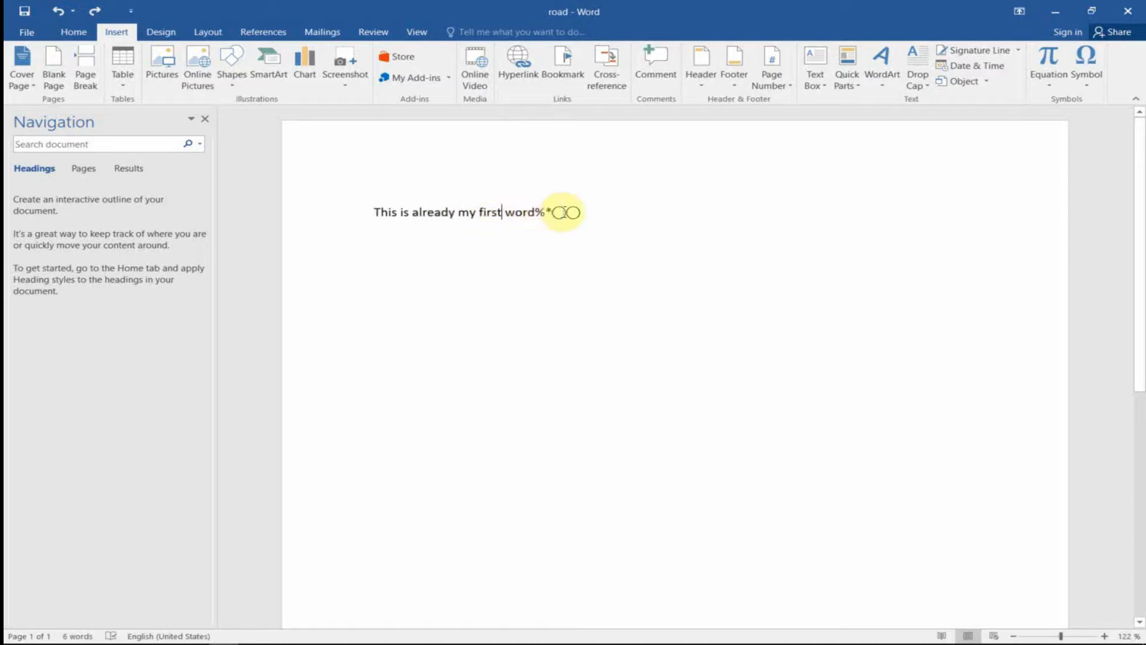
right_click(502, 212)
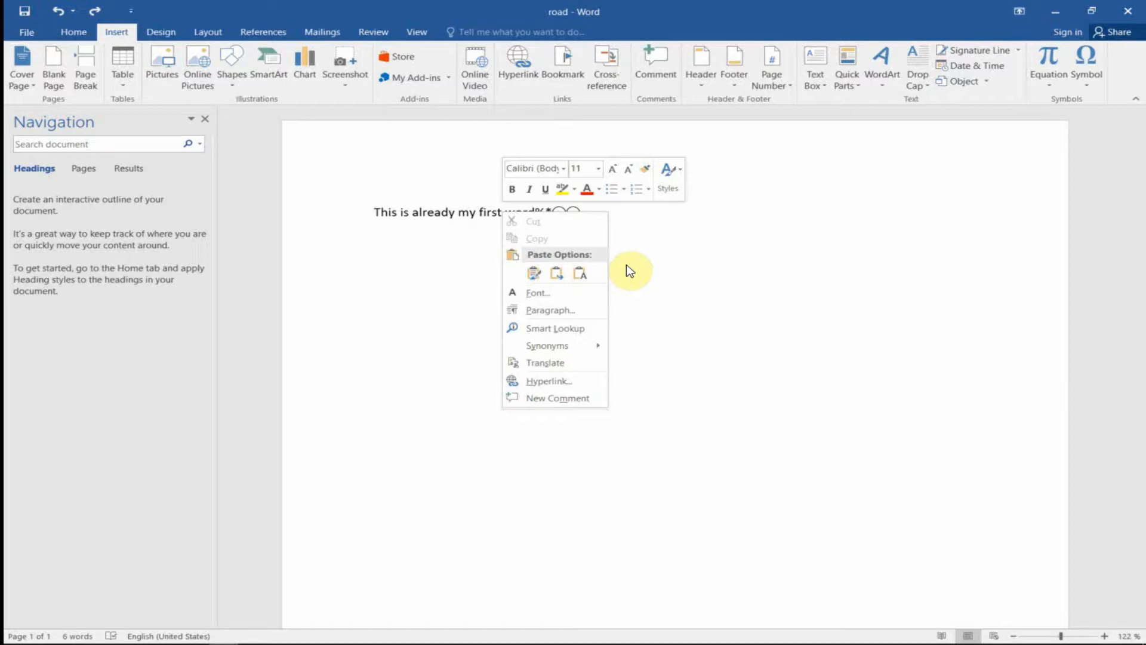
click(532, 273)
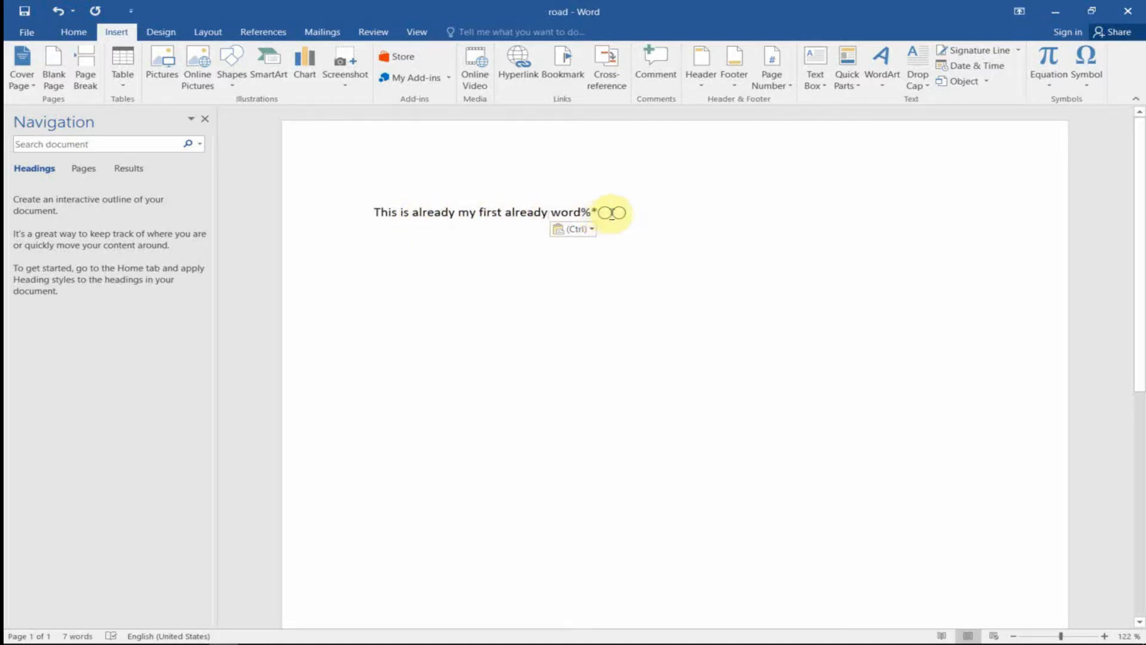
Step: Paste "already" at the end of the line, after the two circle symbols, keeping the source formatting
click(783, 266)
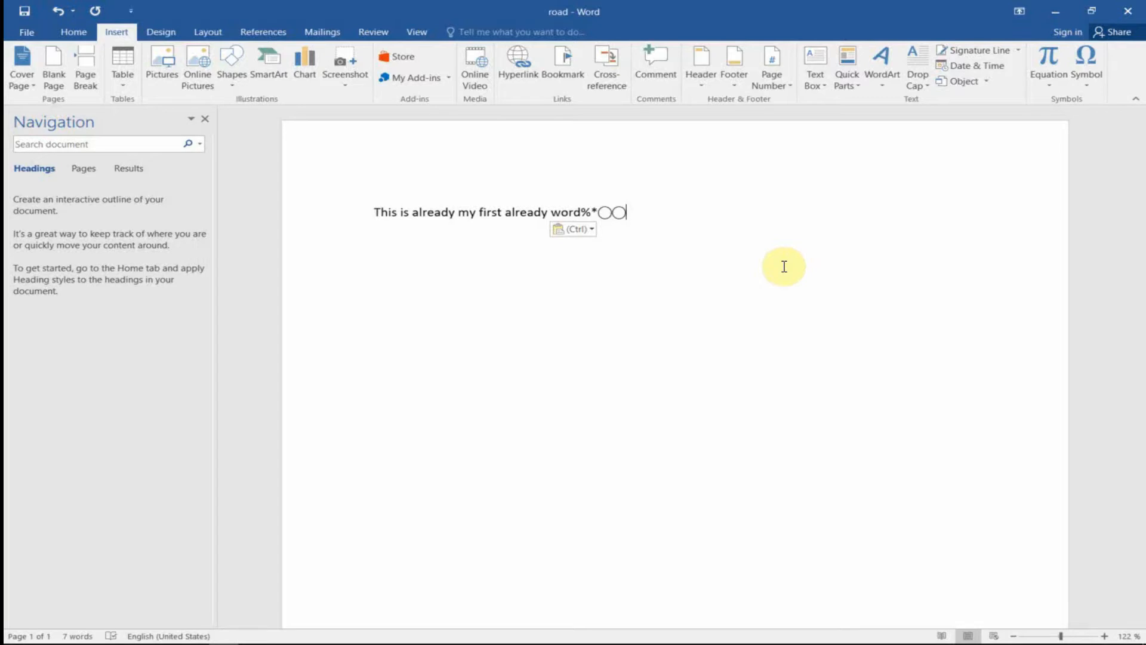
key(shift+F10)
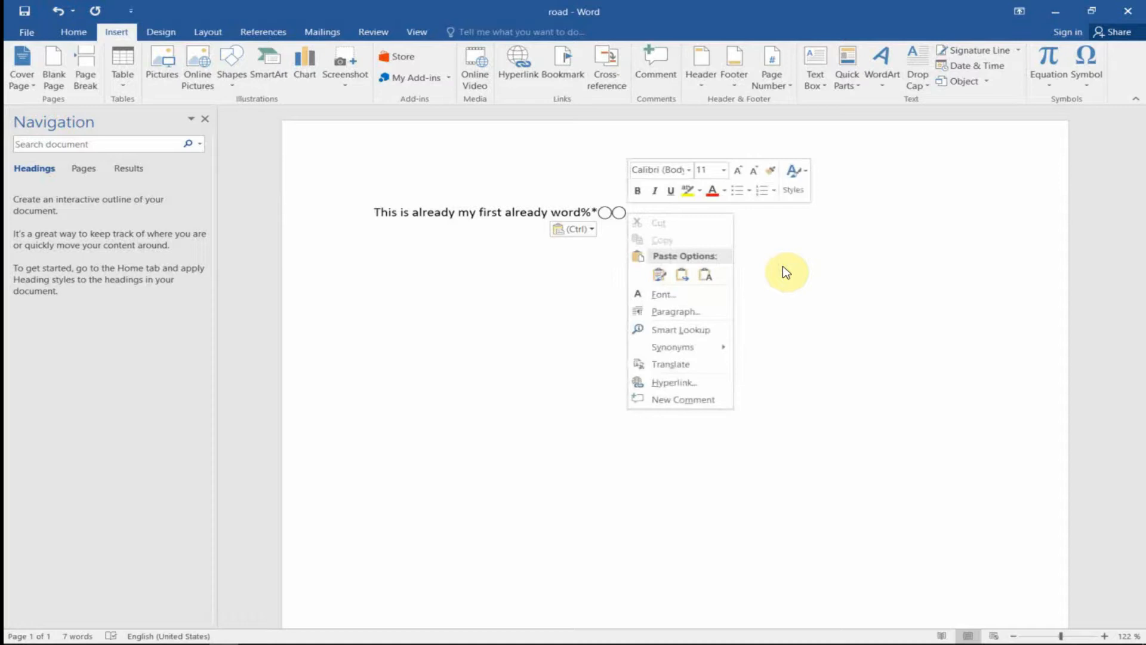
click(661, 276)
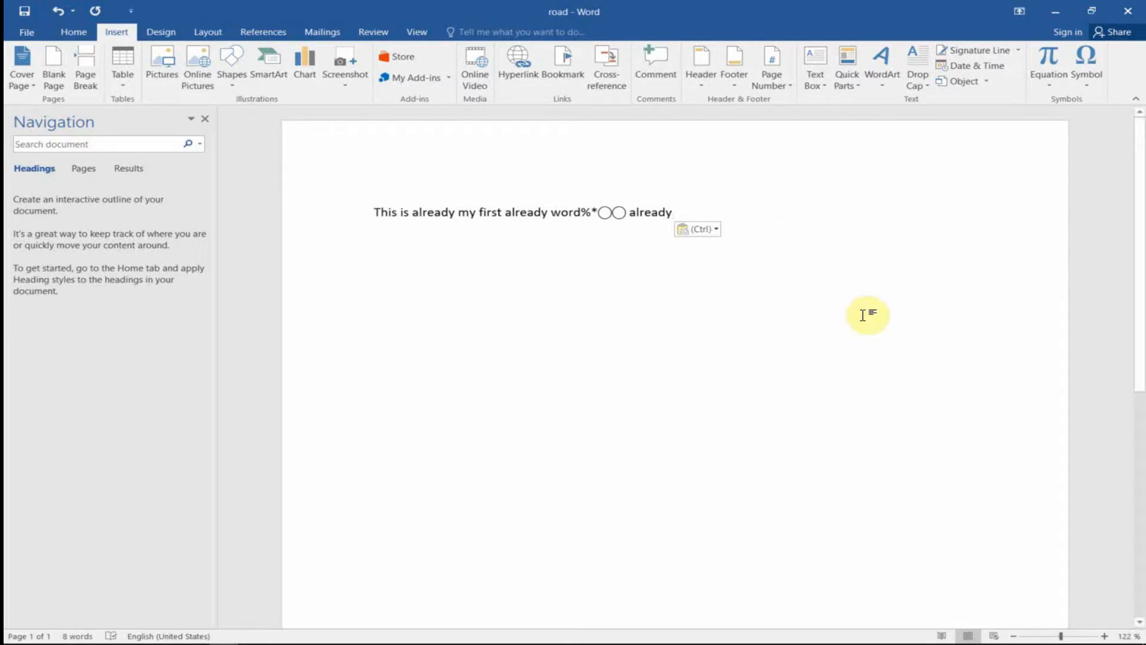
Step: Switch to File Explorer and open the Rich Text Format file "road" from the "rich" folder
click(1057, 16)
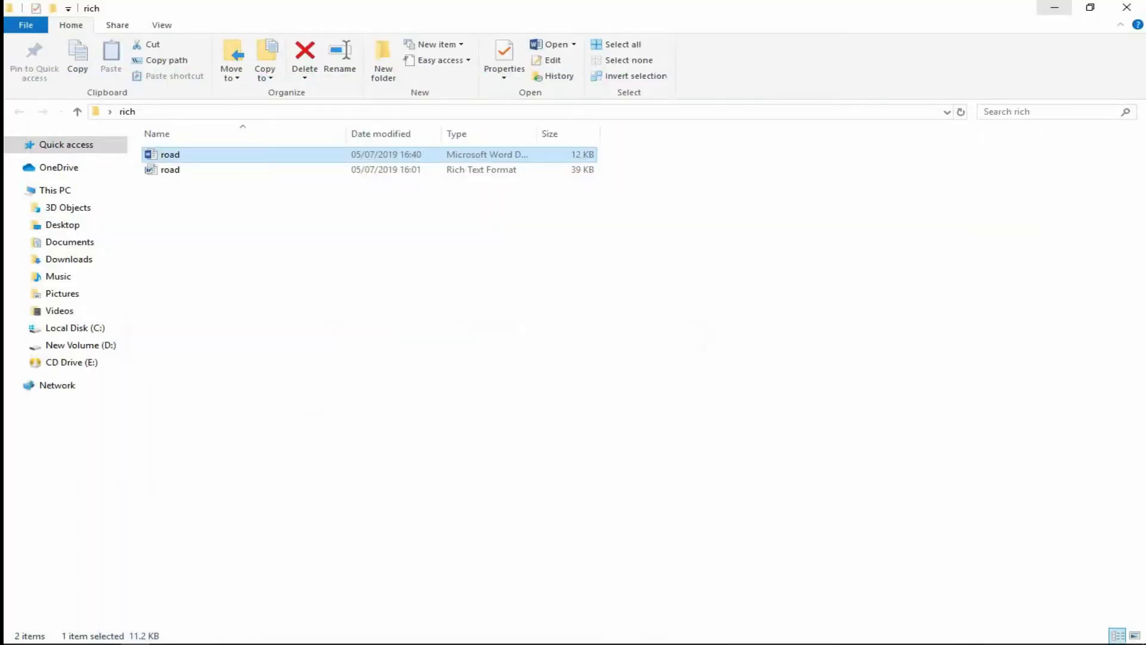
ctrl+click(231, 175)
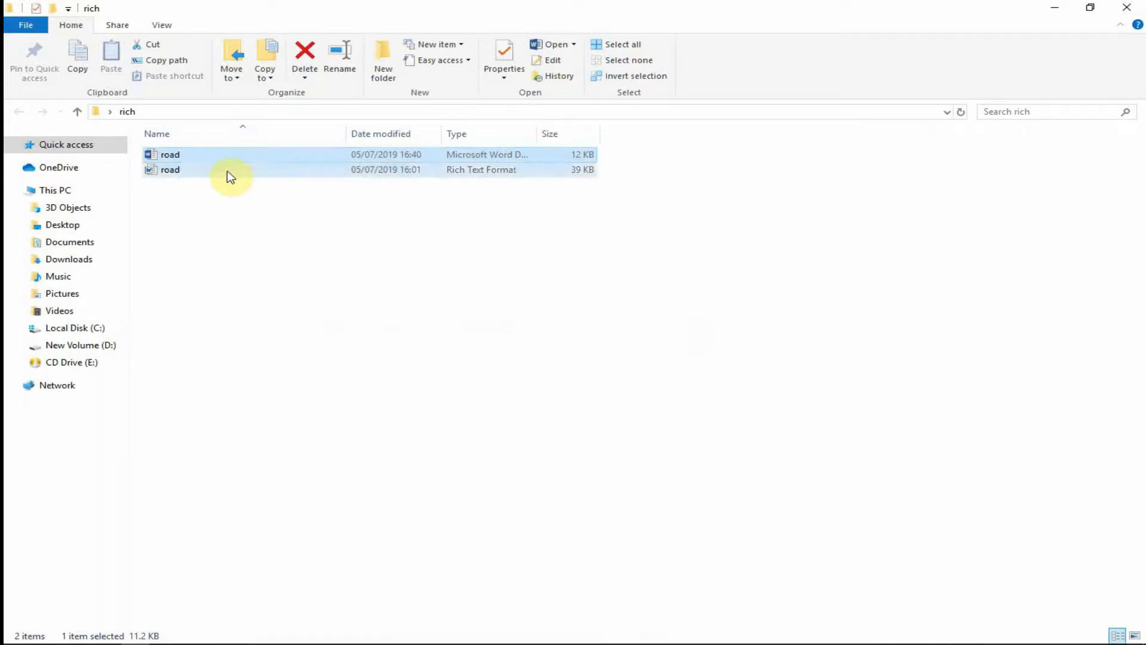
double_click(231, 172)
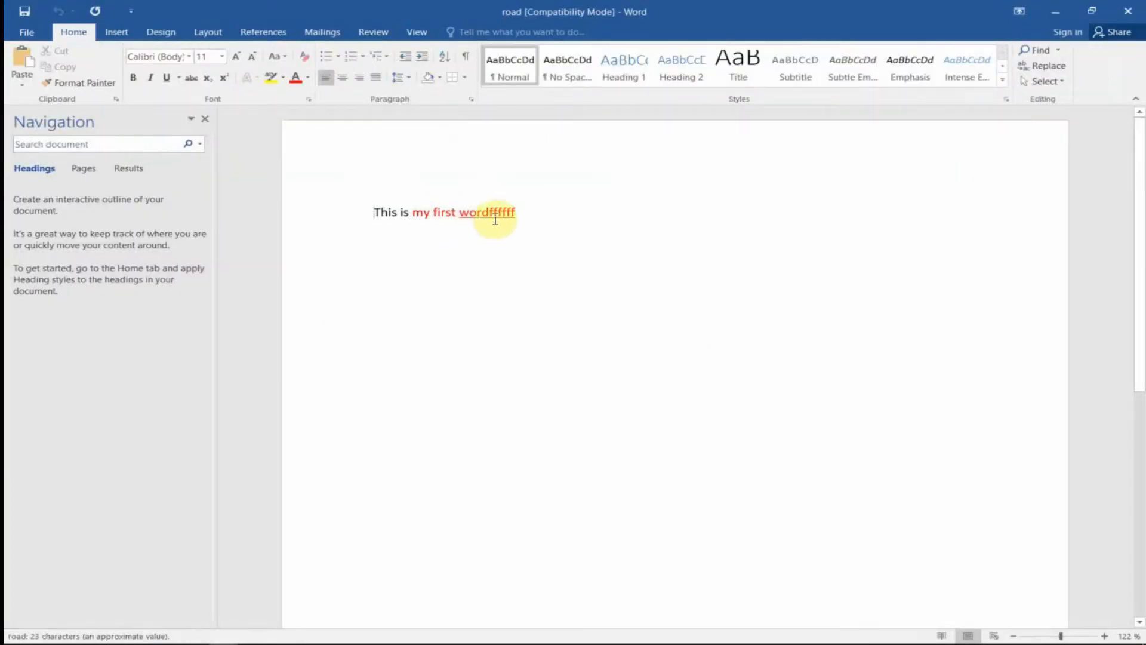
Step: Paste "already" at the end of the line, after "wordffffff", keeping the source formatting
click(523, 213)
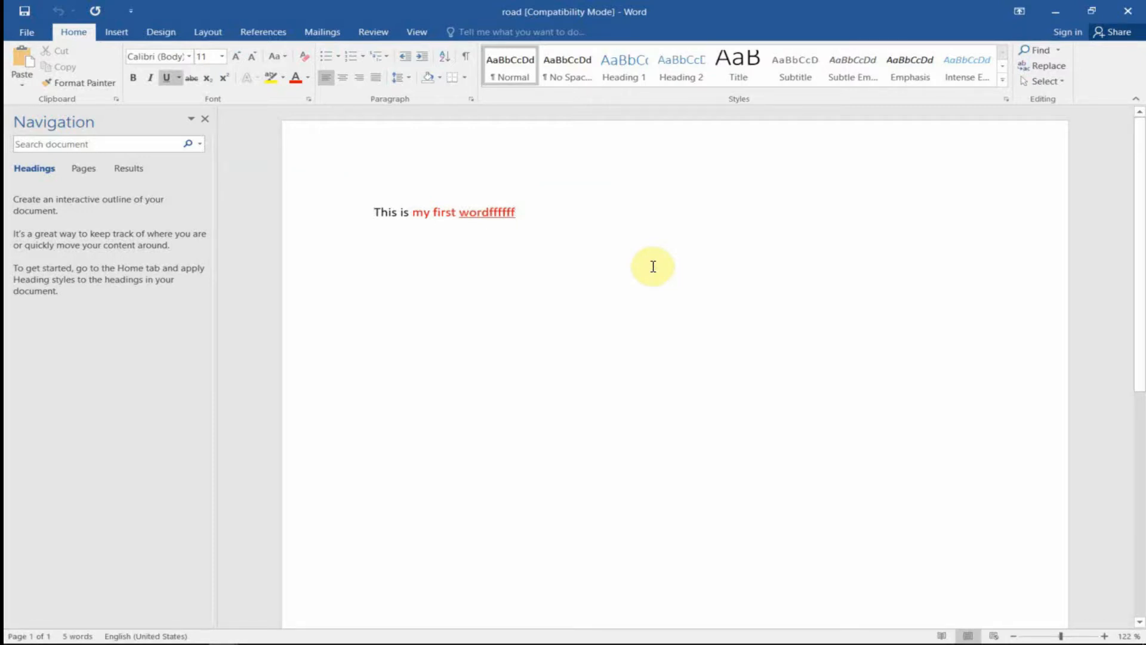
key(Menu)
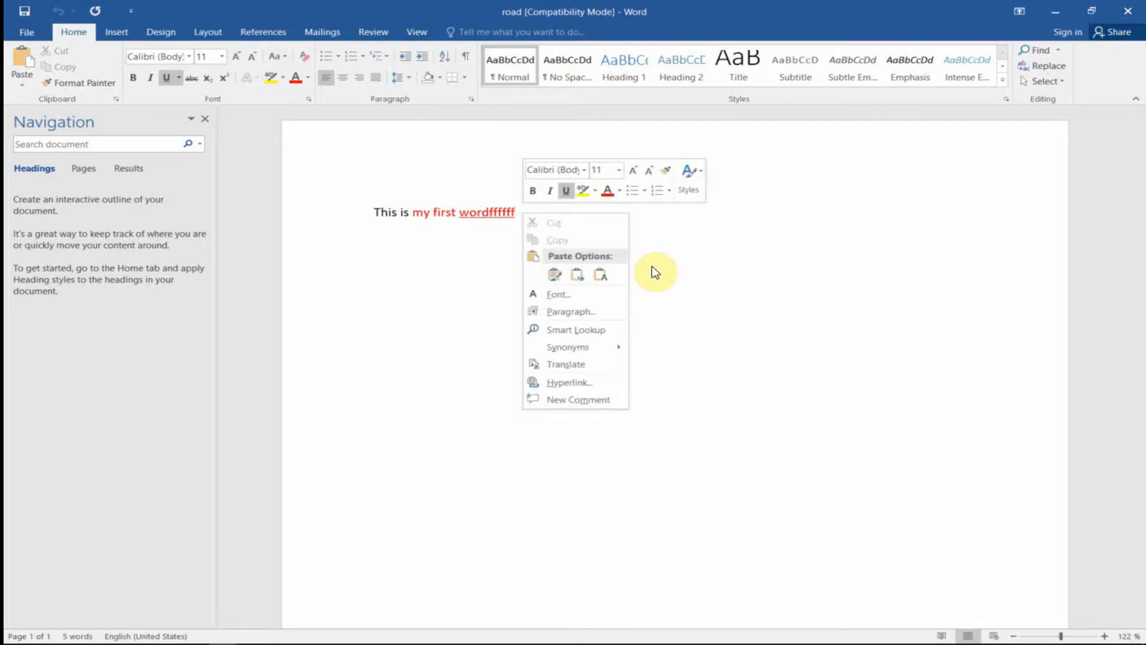
click(554, 275)
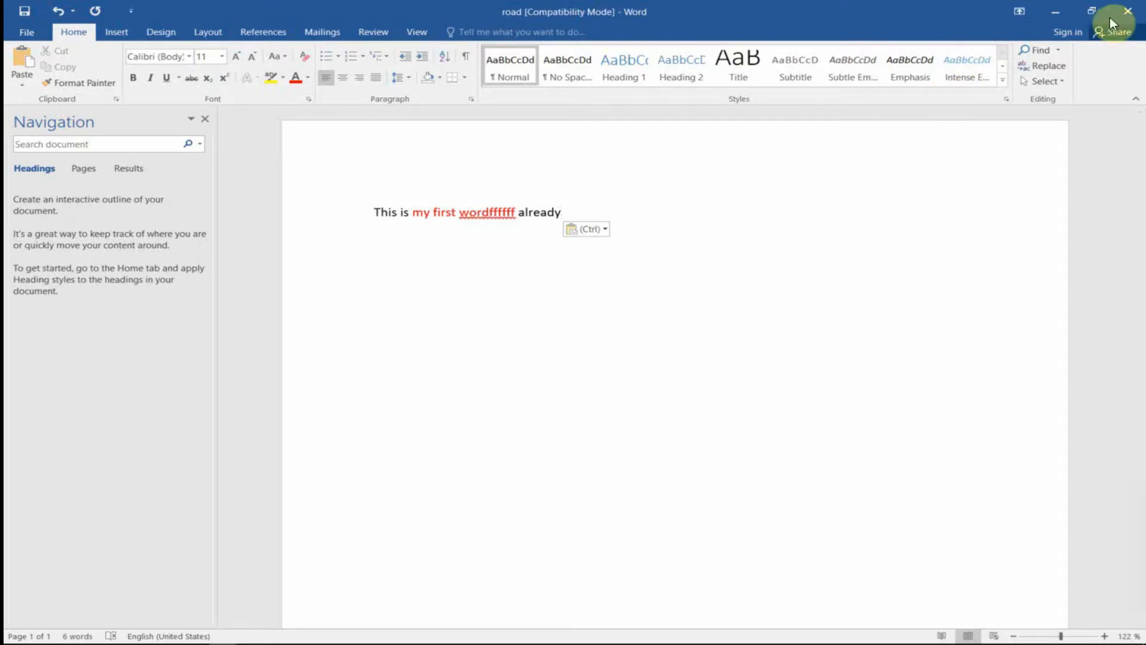
Step: Return to the first road document and move "my first" to just before the last "already"
click(1062, 7)
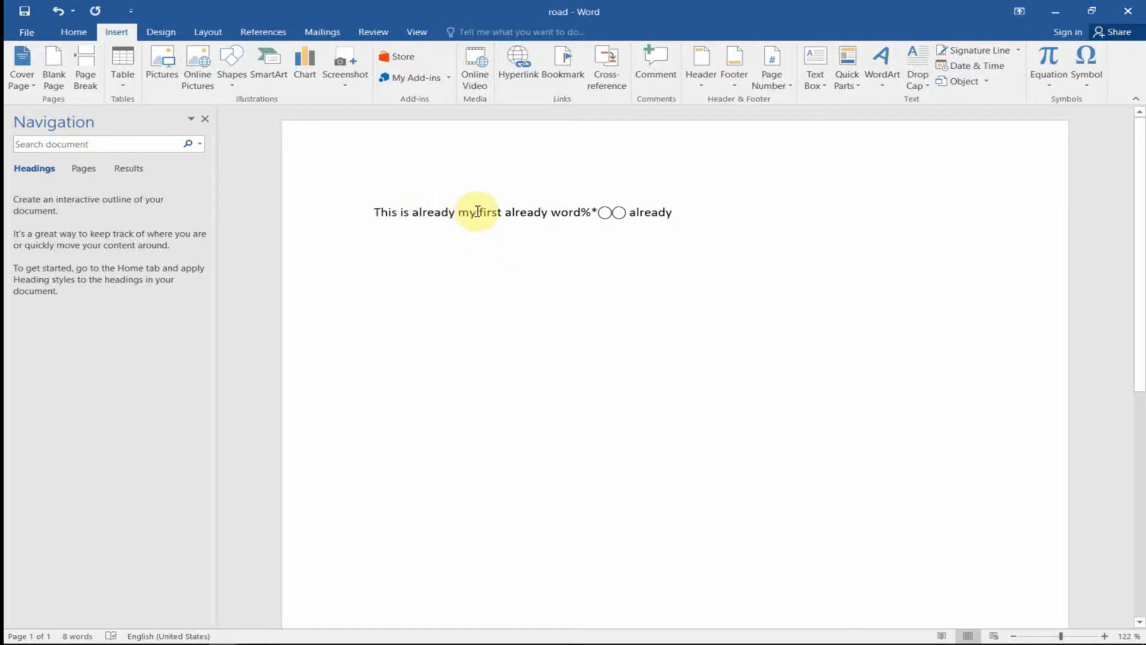
drag(479, 213, 505, 214)
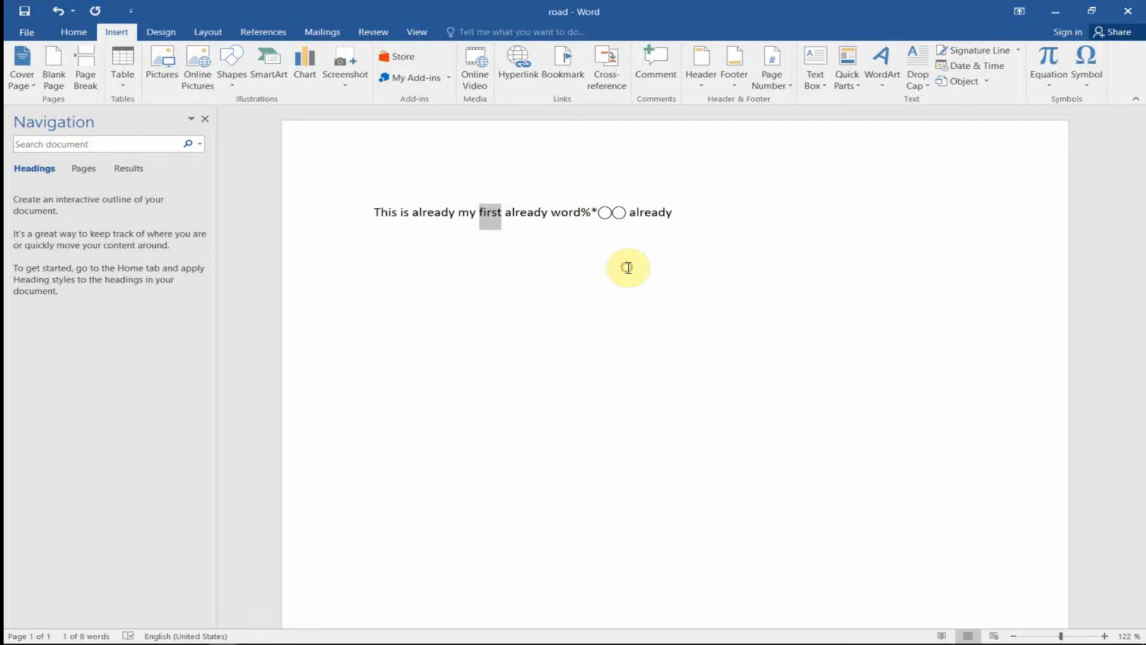
click(501, 215)
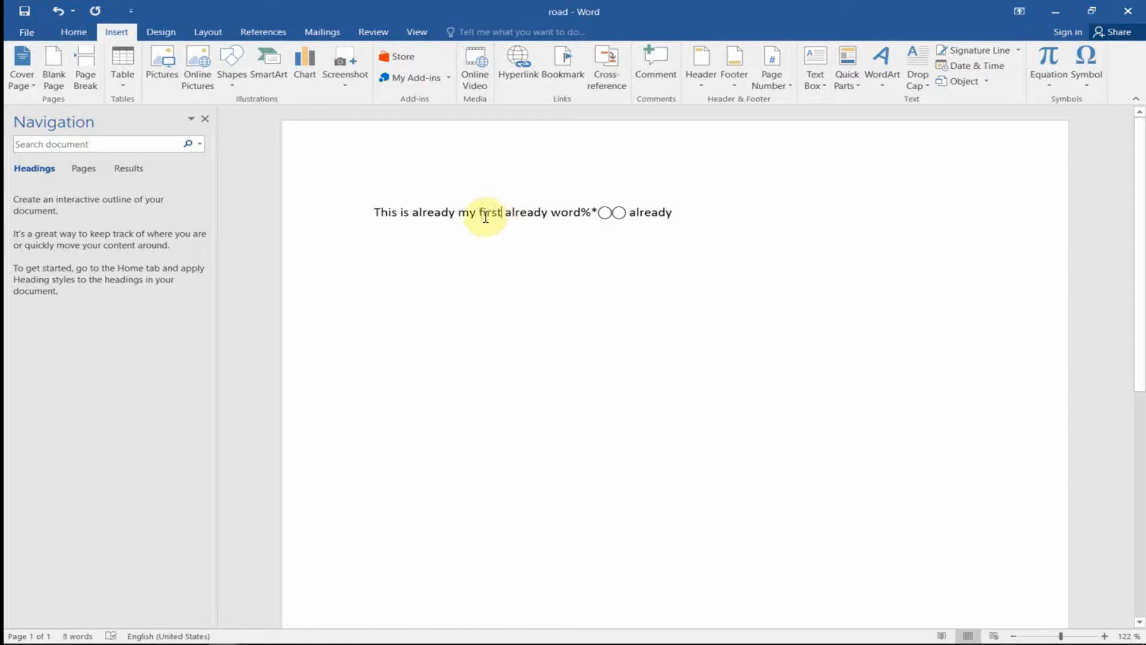
drag(464, 213, 494, 214)
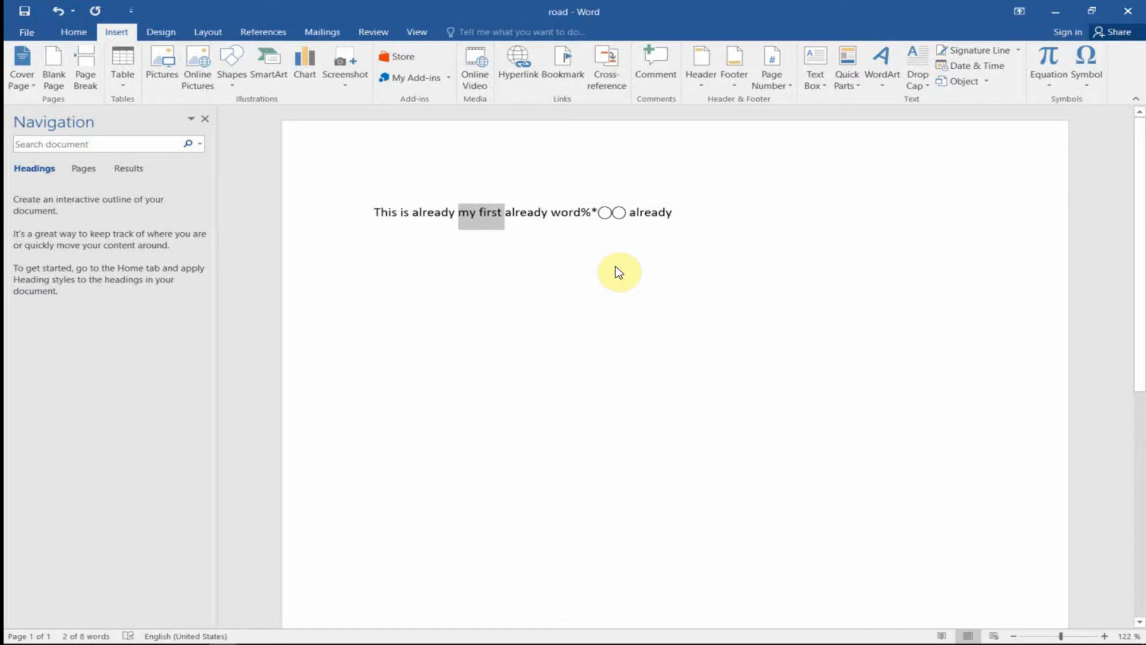
drag(498, 215, 594, 218)
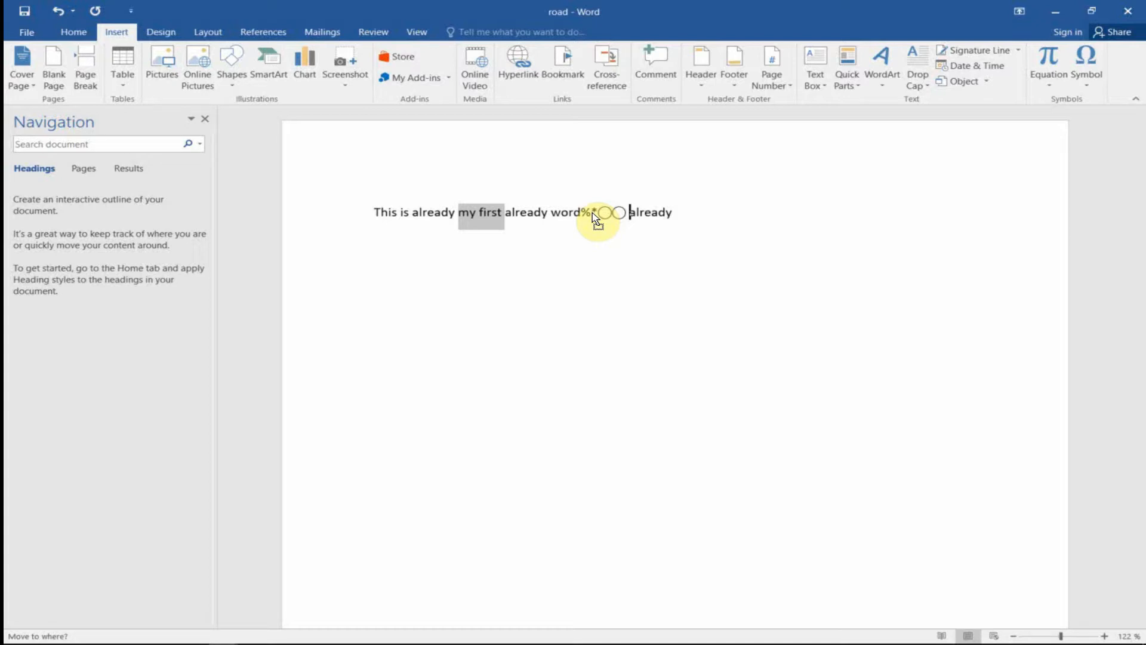
drag(592, 213, 593, 212)
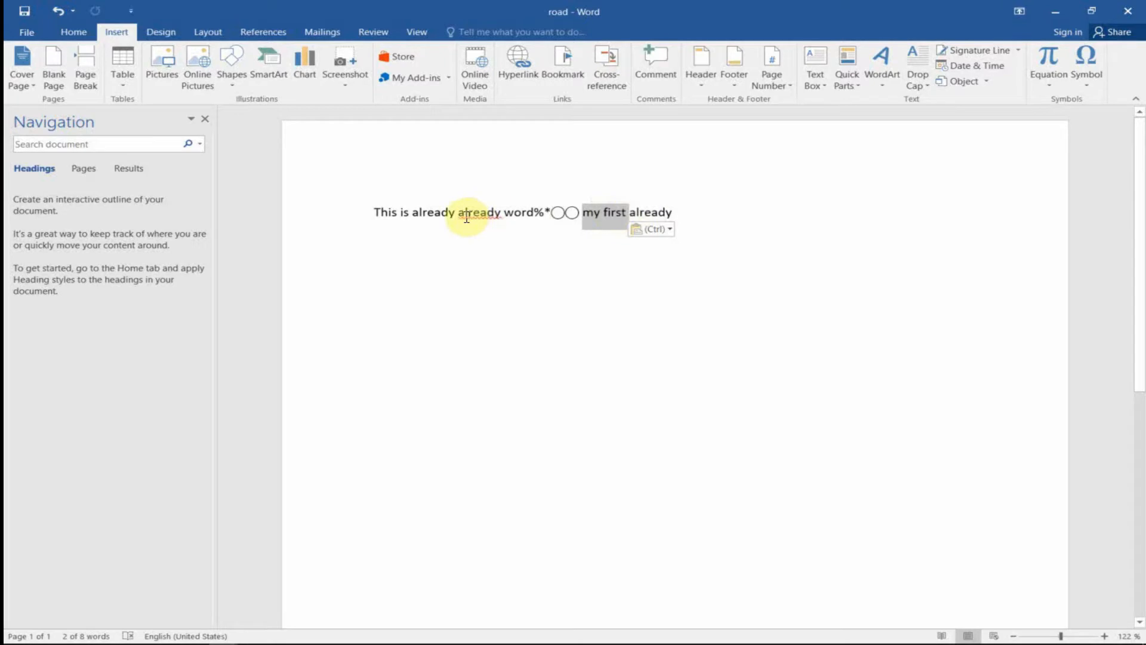
Step: Select "my first" again and try to move it into the Compatibility Mode road document, switching to that window
click(454, 215)
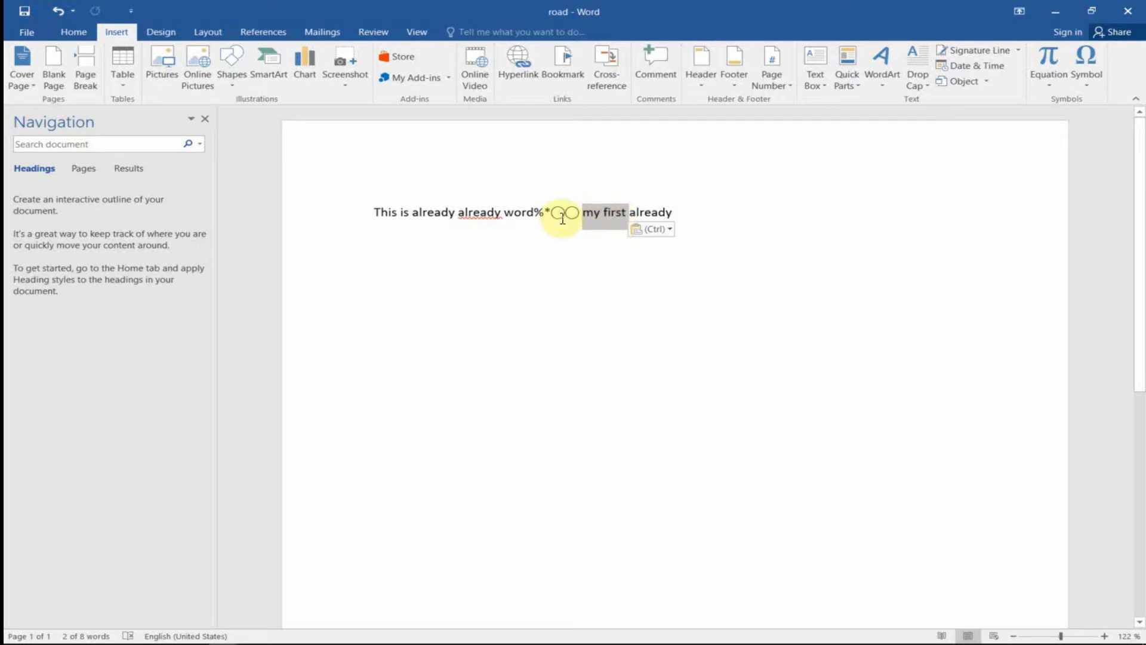
click(585, 214)
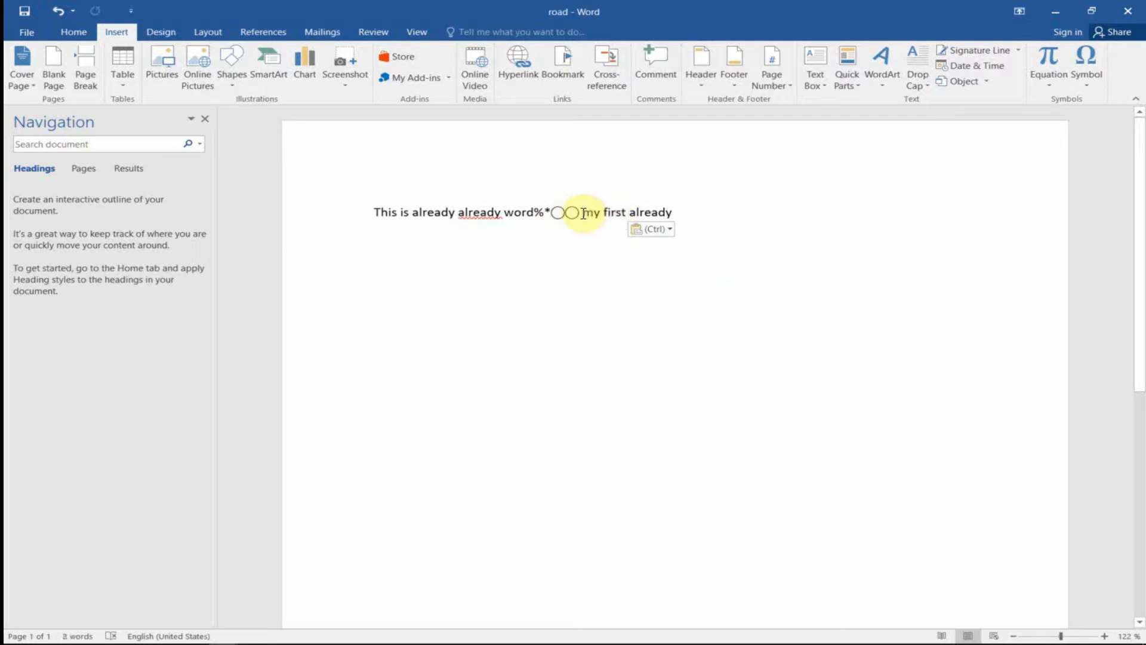
drag(584, 213, 627, 212)
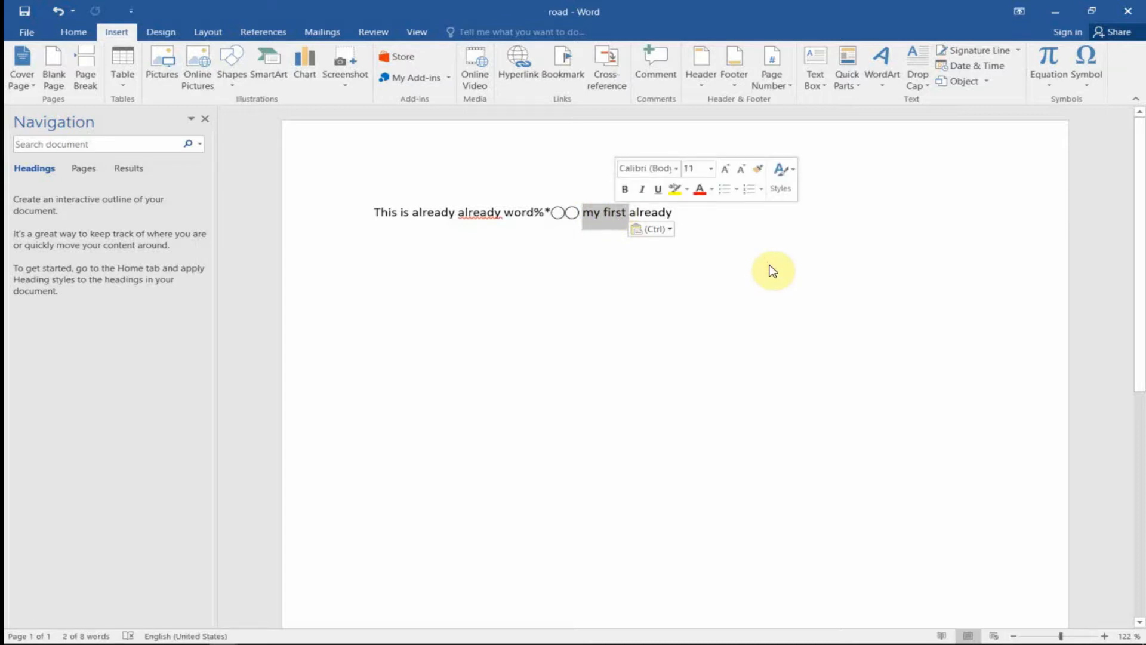
drag(616, 219, 286, 599)
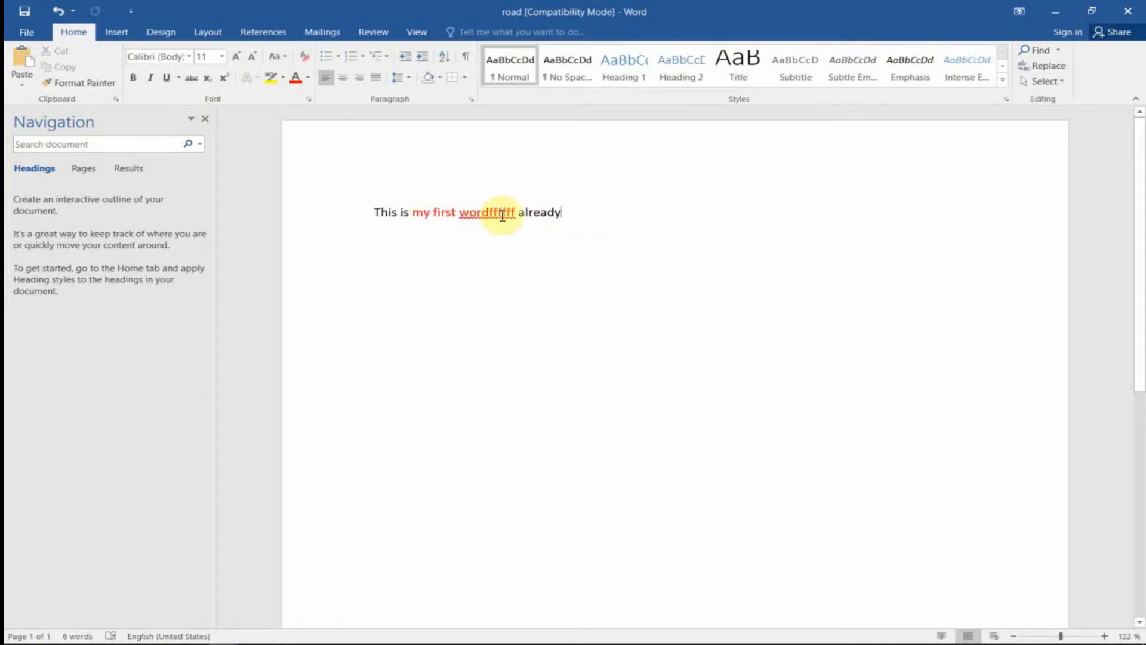
Step: Move the word "already" from the end of the line to just before "my first"
drag(518, 213, 568, 217)
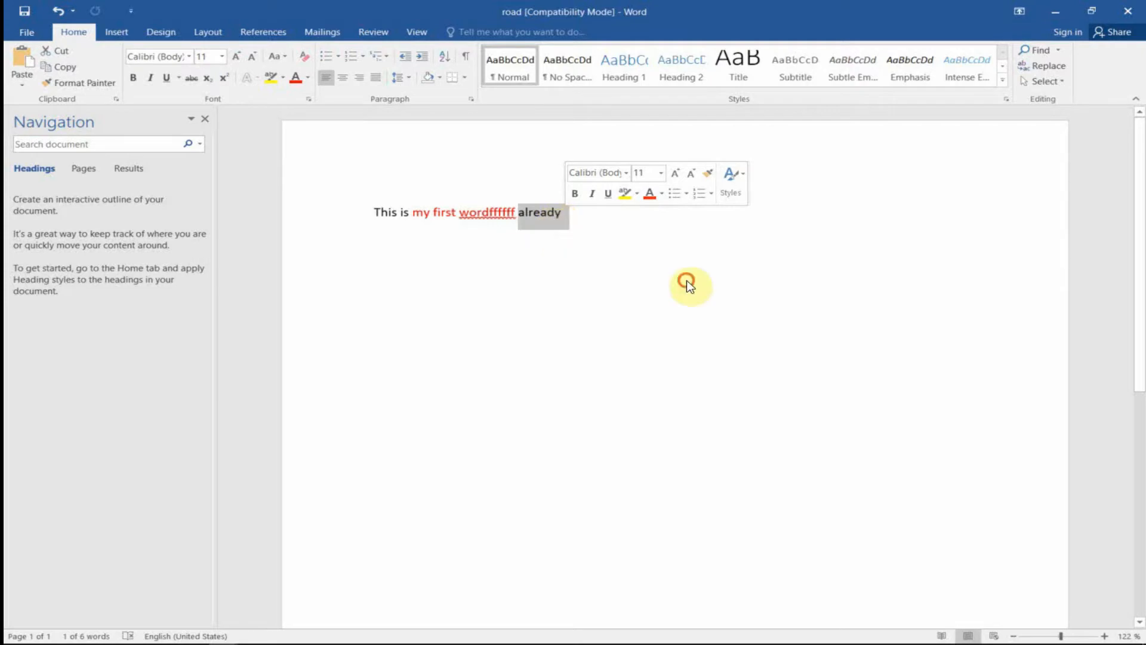
click(547, 215)
drag(518, 214, 566, 213)
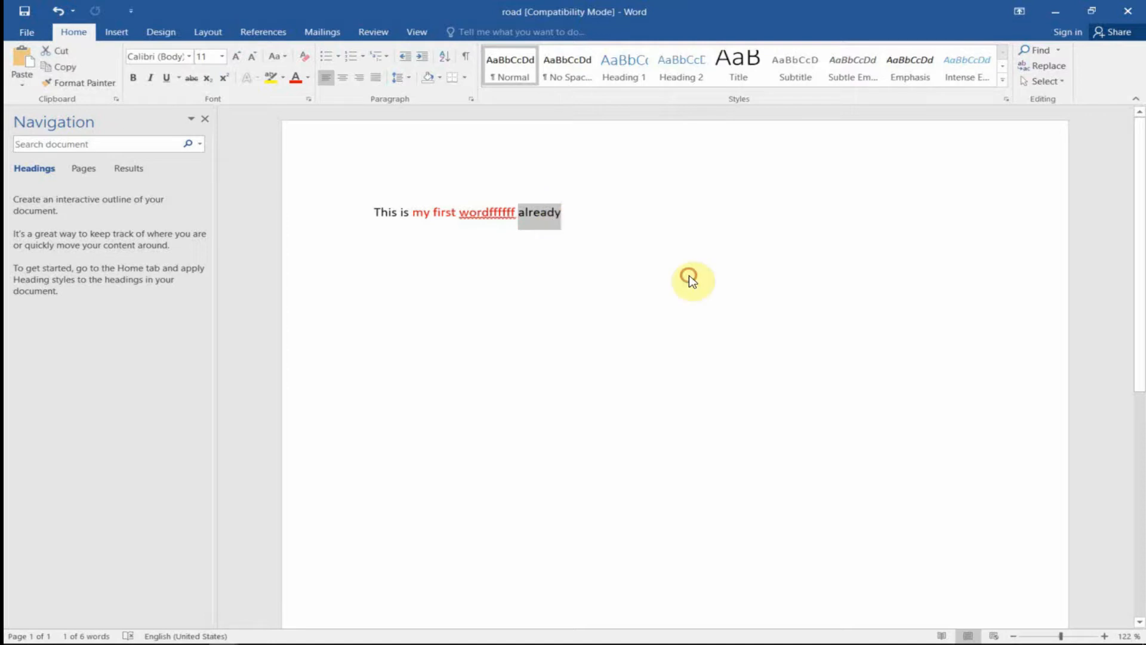
drag(541, 219, 418, 222)
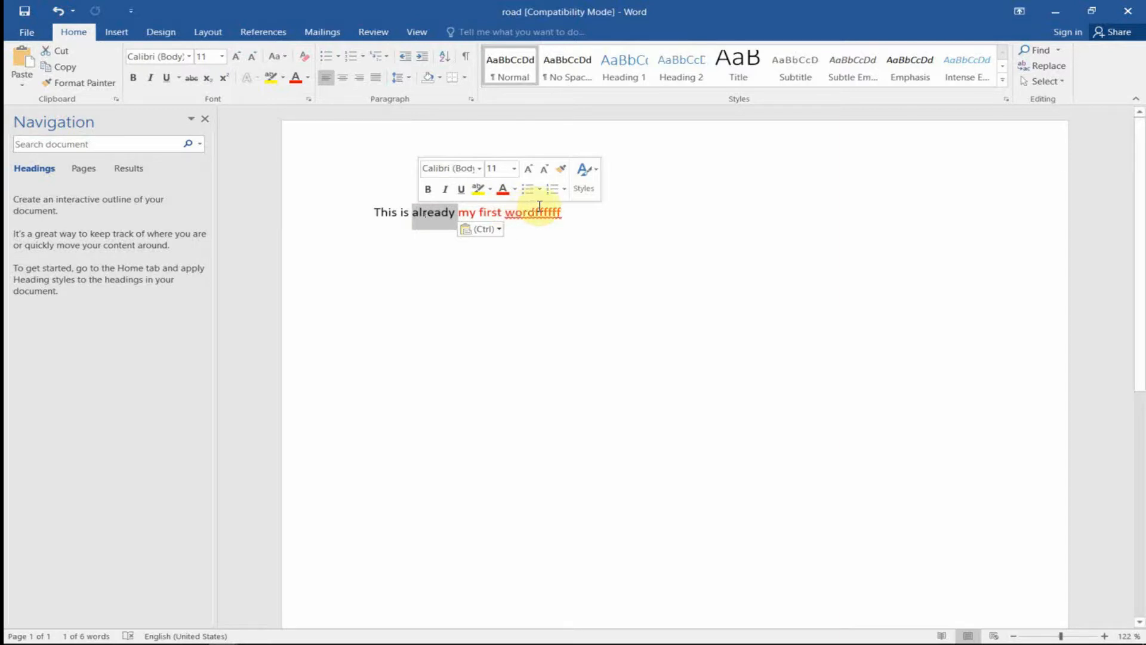
Step: Switch back to the road document that is not in Compatibility Mode
click(1056, 12)
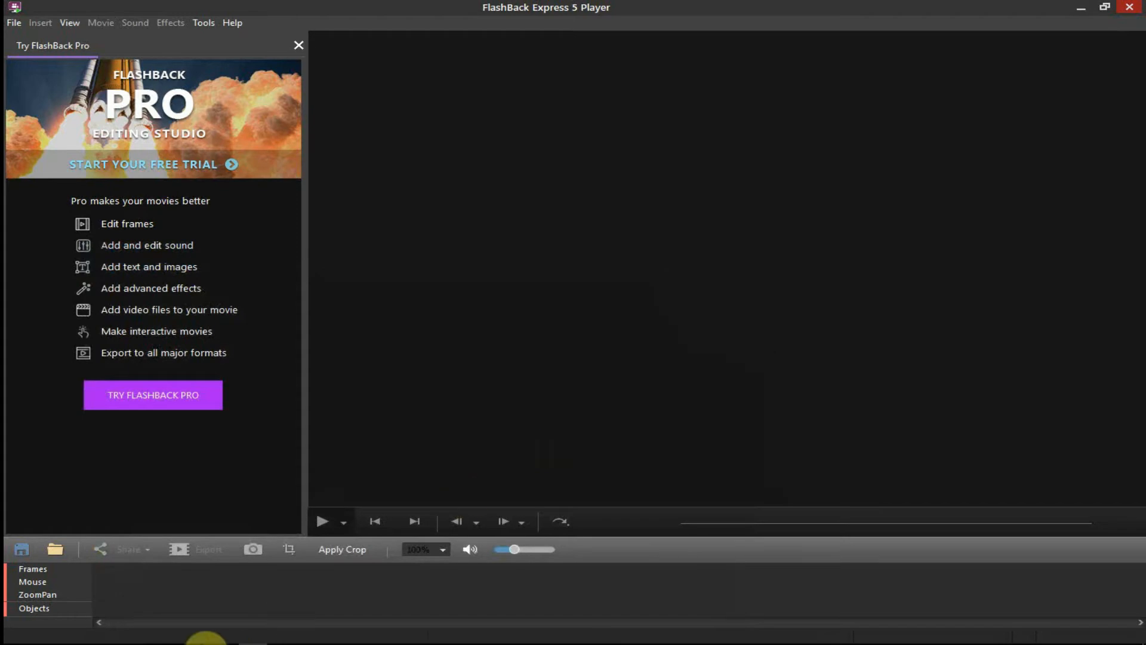
mouse_move(229, 639)
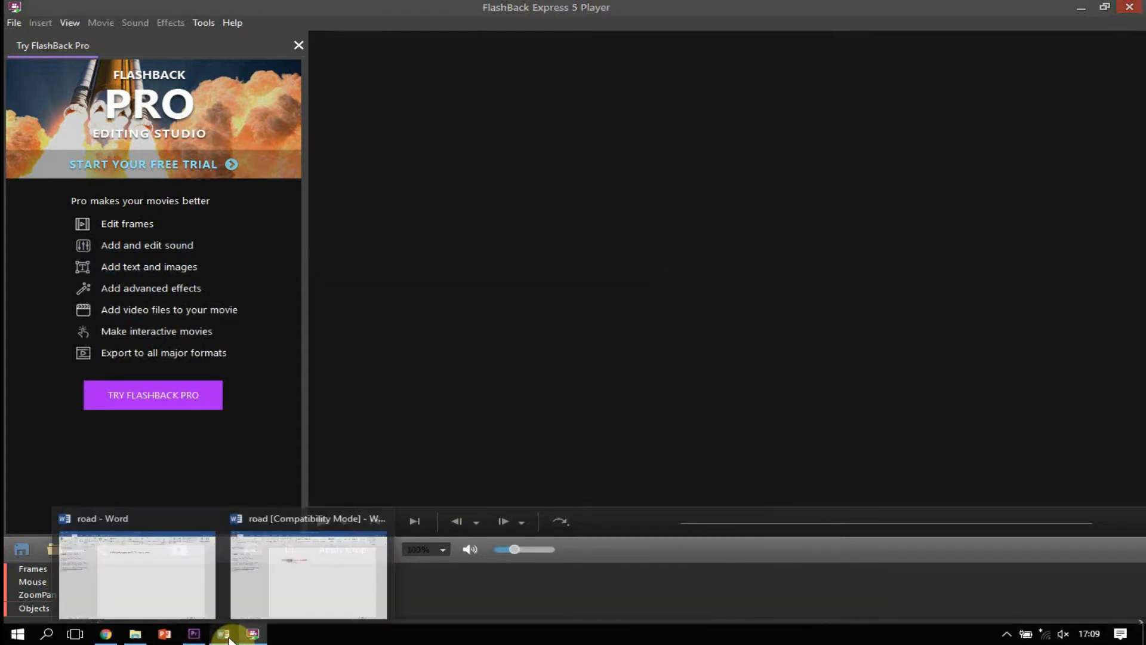
click(146, 581)
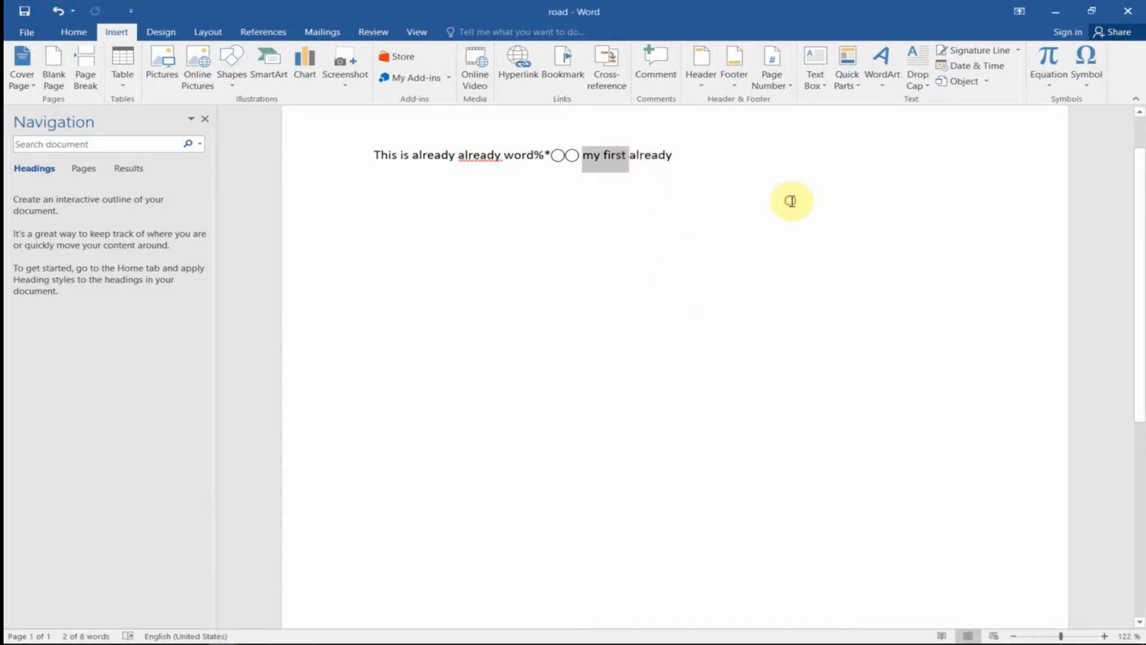
Step: Delete the last "already" letter by letter from the end of the line, and undo the deletion
click(636, 157)
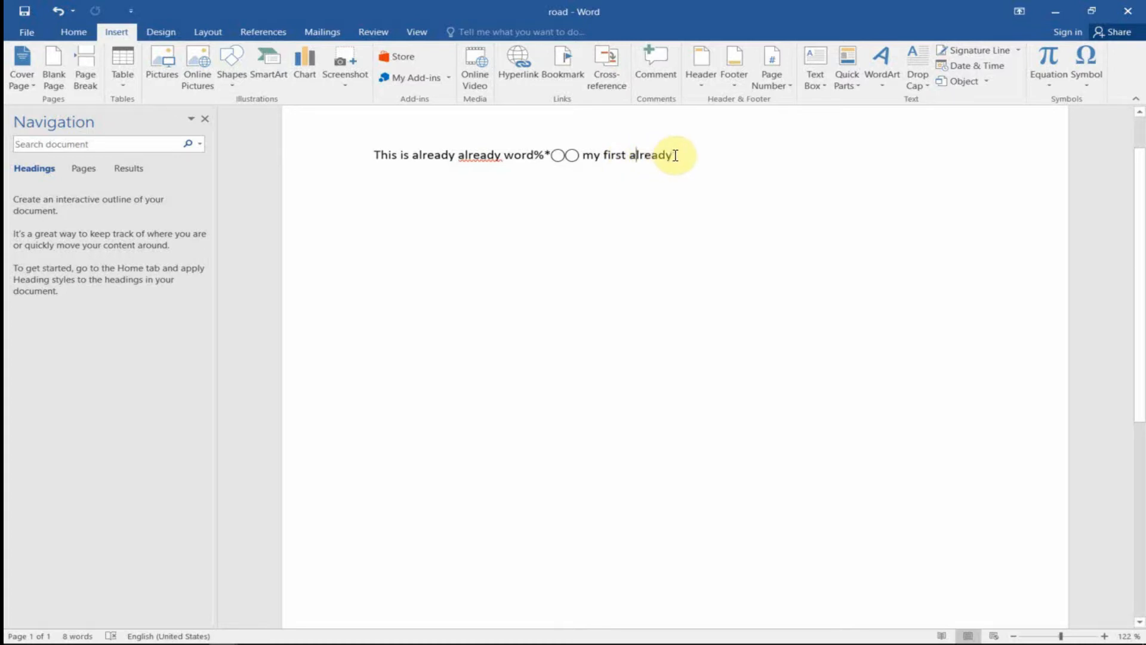
click(840, 191)
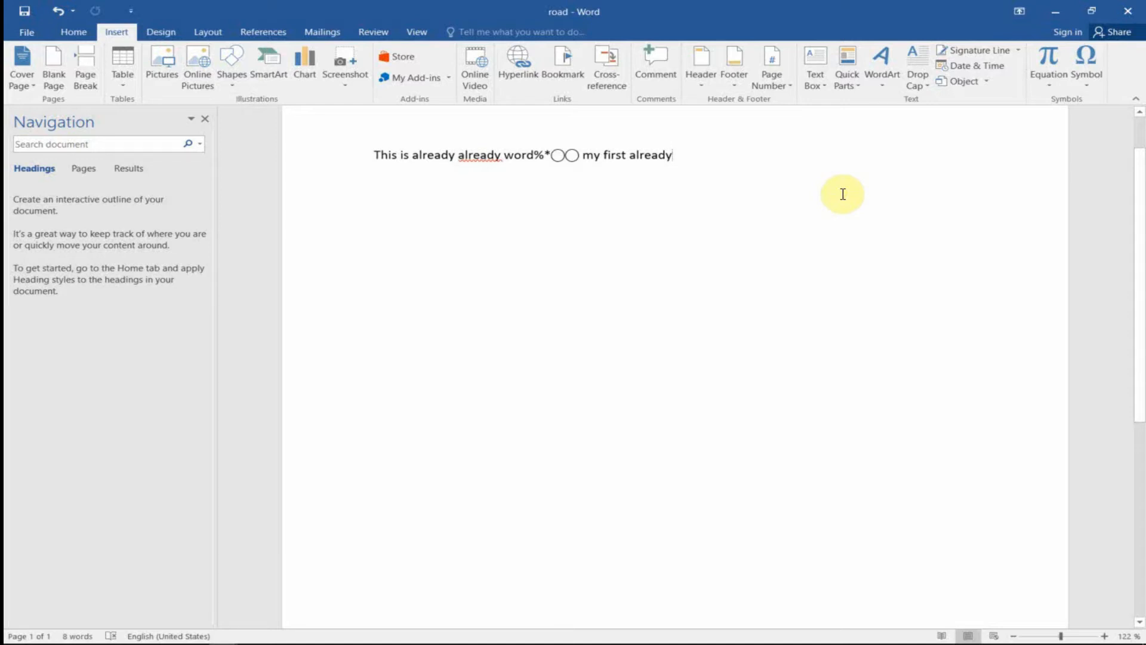
key(BackSpace)
key(BackSpace)
key(BackSpace)
key(BackSpace)
key(BackSpace)
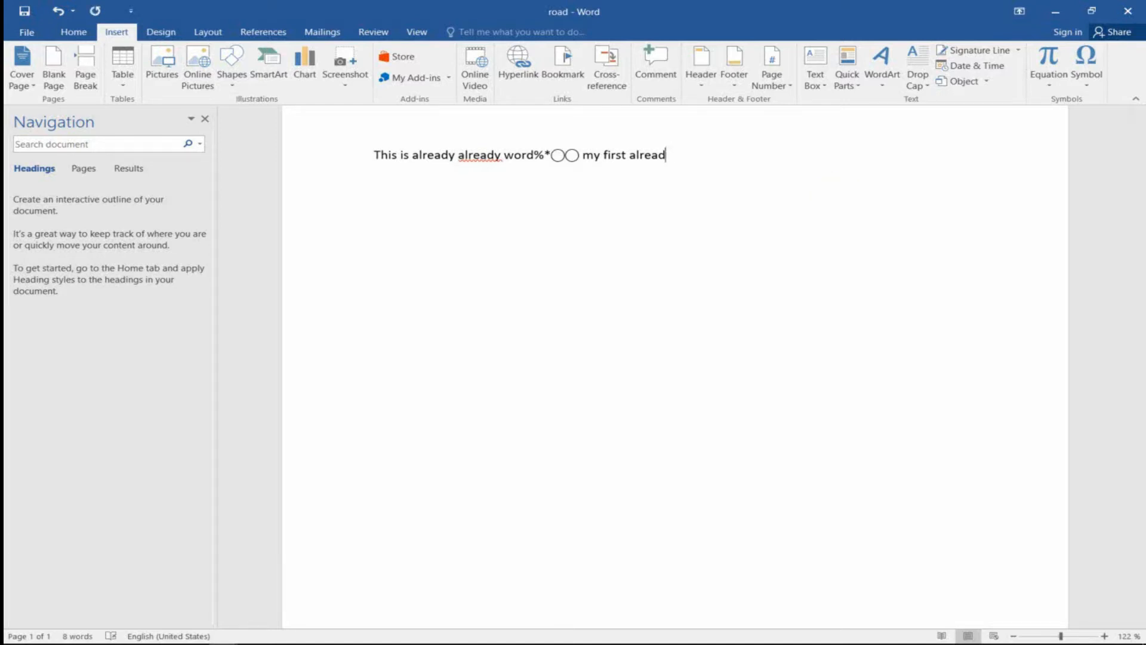
key(BackSpace)
key(BackSpace)
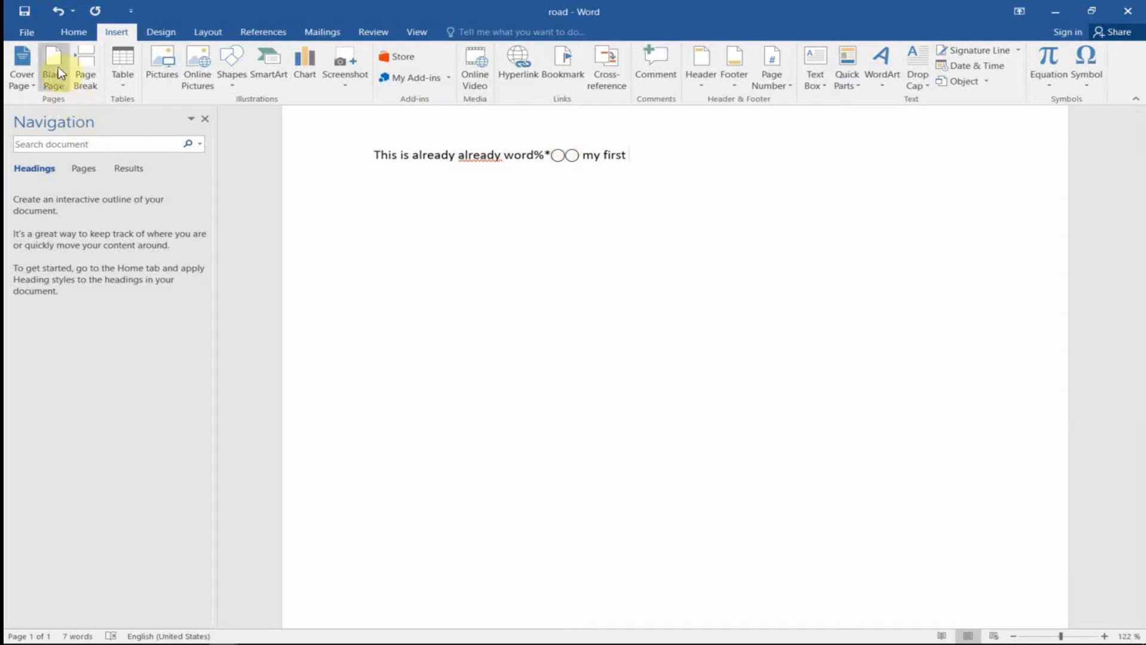
click(57, 15)
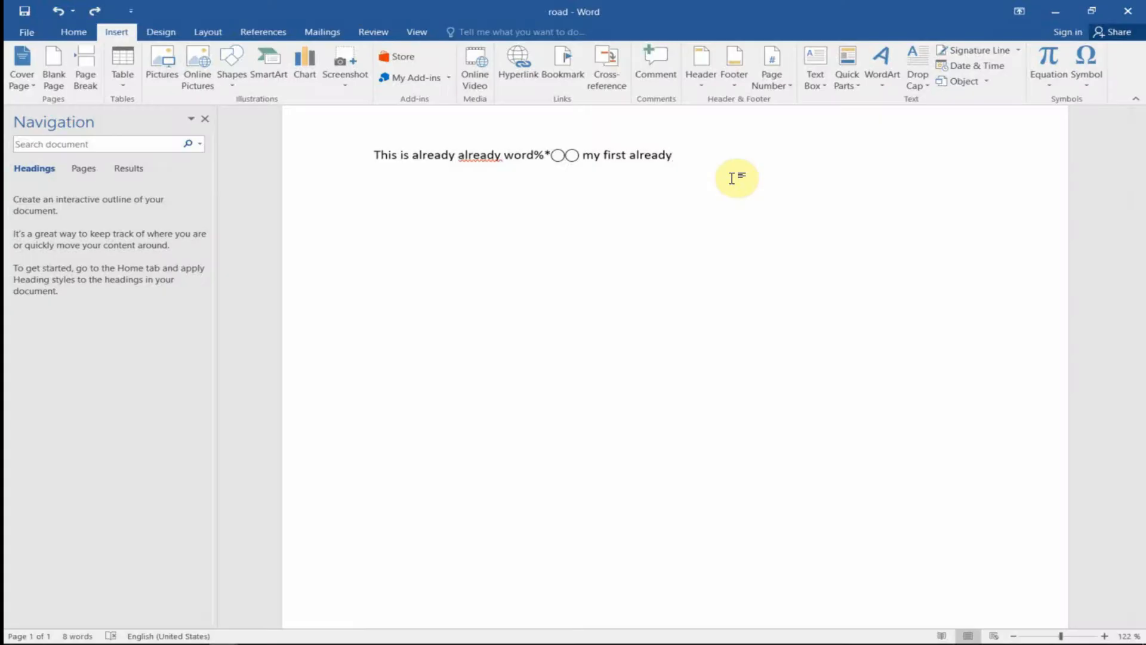
Step: Delete the letters "eady" from the end of the last "already"
key(BackSpace)
key(BackSpace)
key(BackSpace)
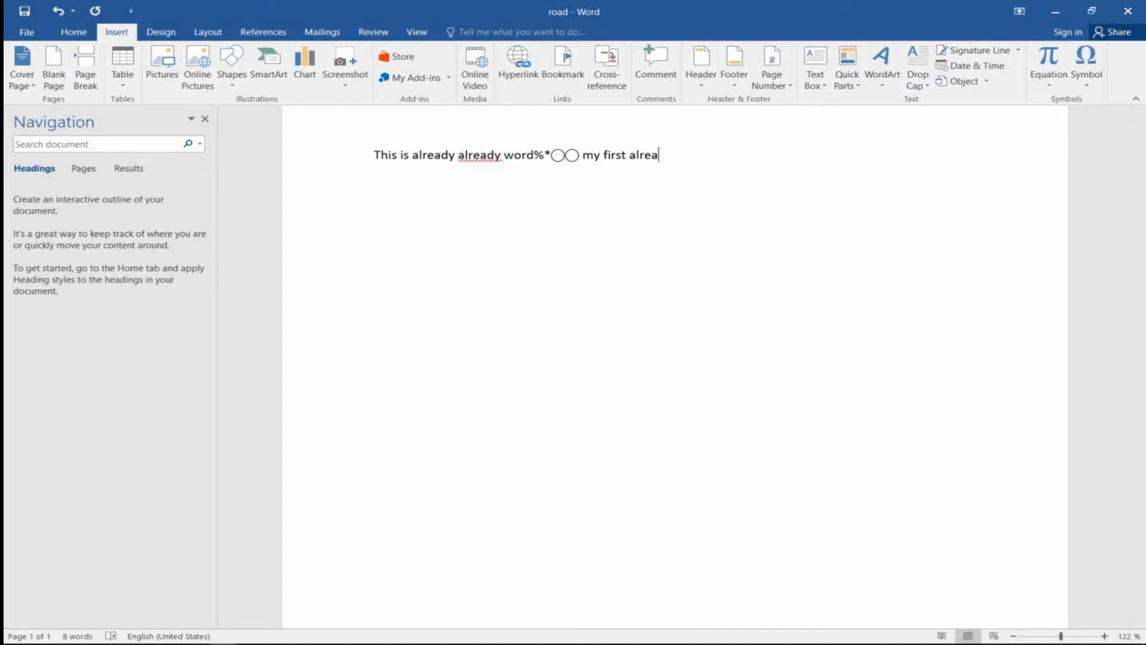
key(BackSpace)
Step: Delete the space after "first" and the letters "al" that follow it
click(627, 156)
key(BackSpace)
key(Delete)
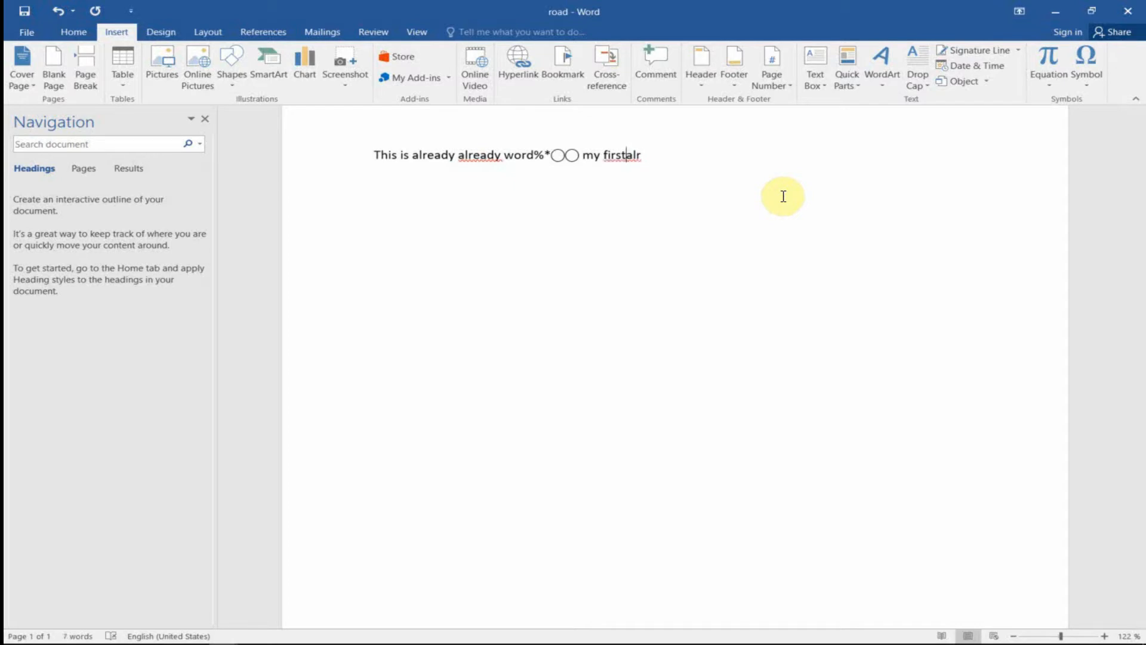
key(Delete)
key(Delete)
key(Left)
Step: Search the document for "word"
click(48, 145)
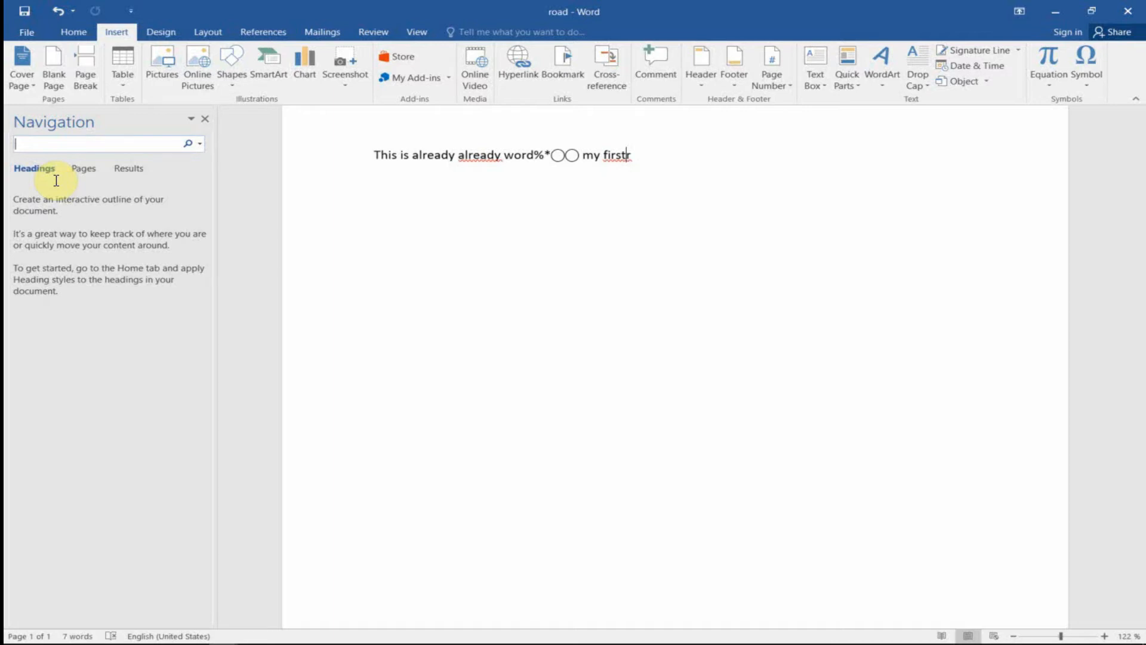
text(wo)
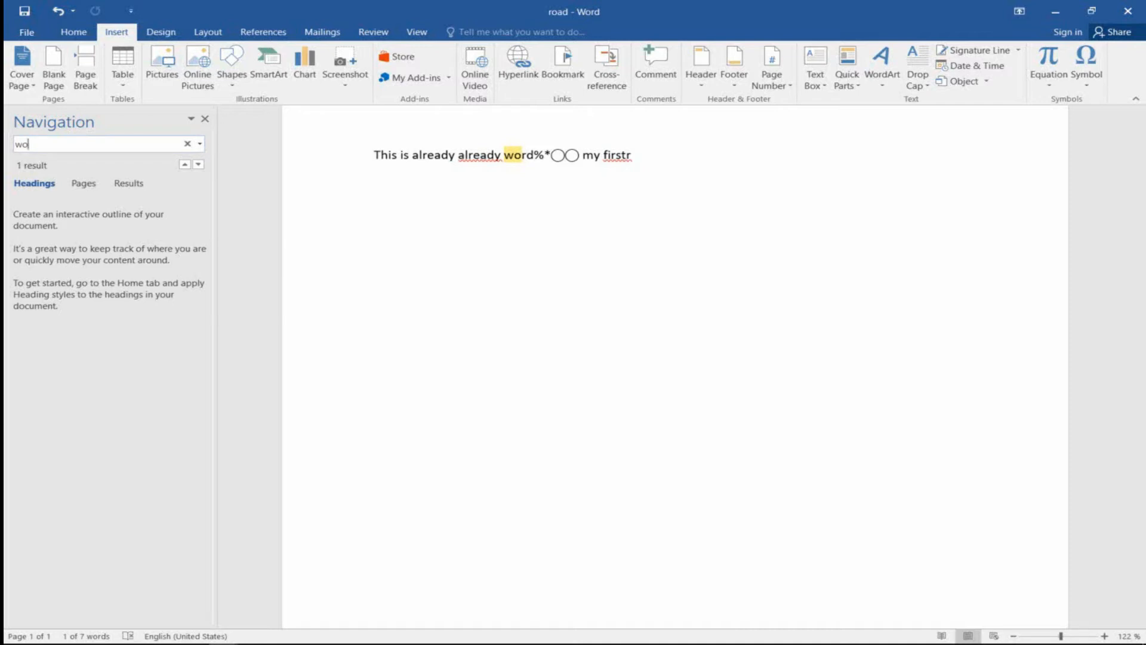
text(rd)
click(63, 144)
click(611, 150)
click(455, 154)
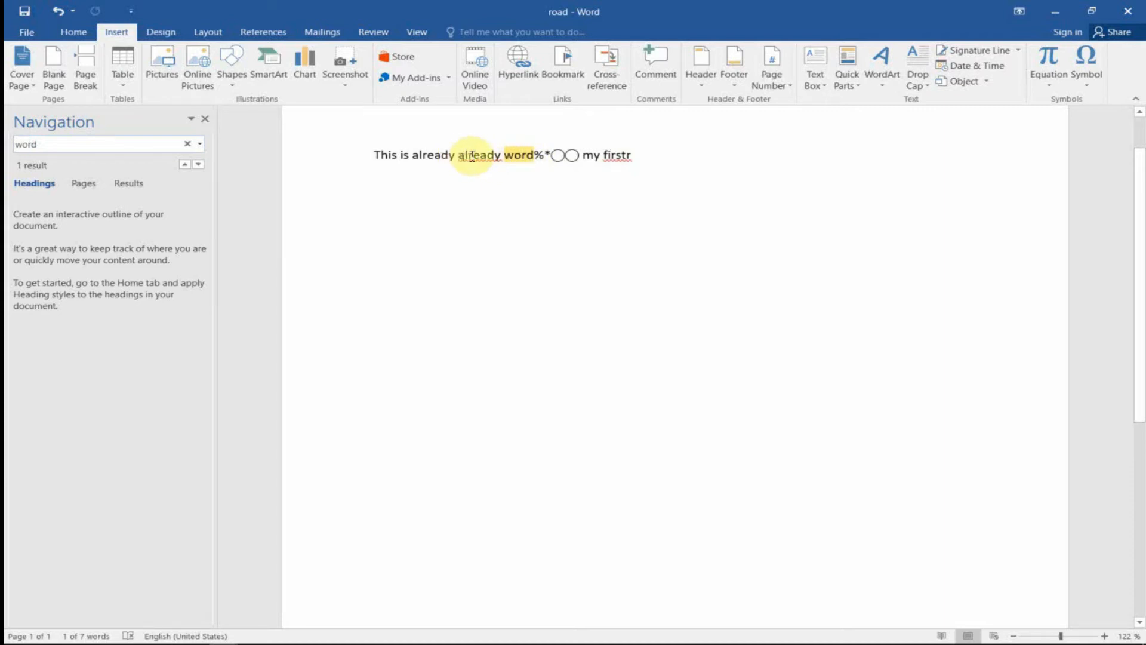
Step: Undo the recent deletions at the end of the line until "already" is restored after "first"
drag(459, 156, 502, 159)
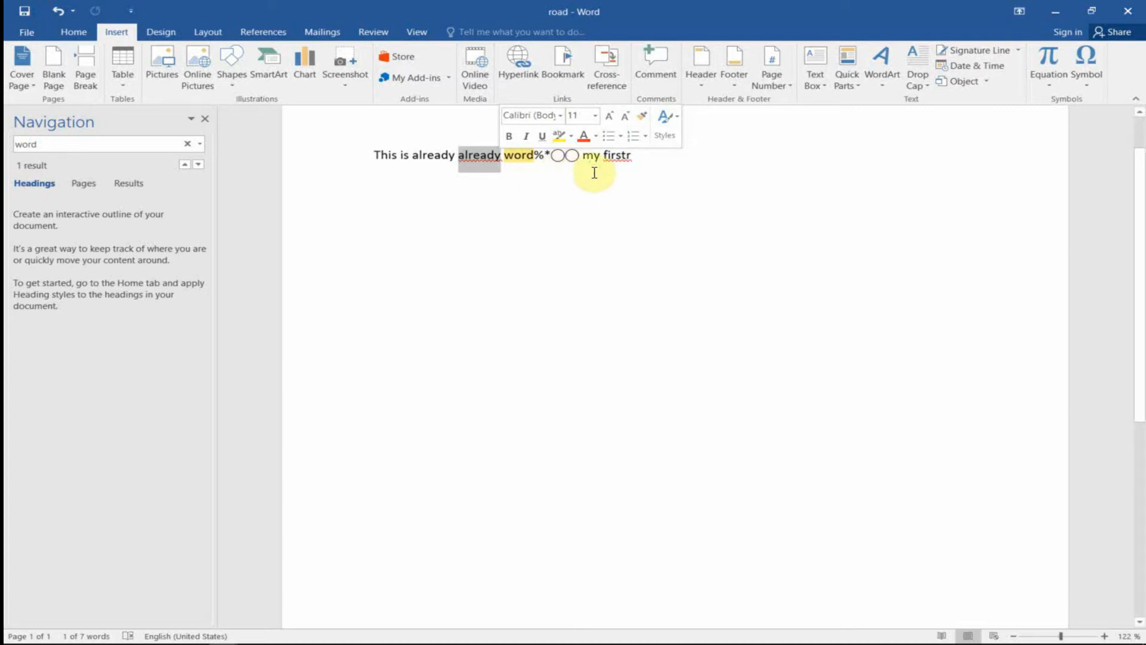
click(741, 215)
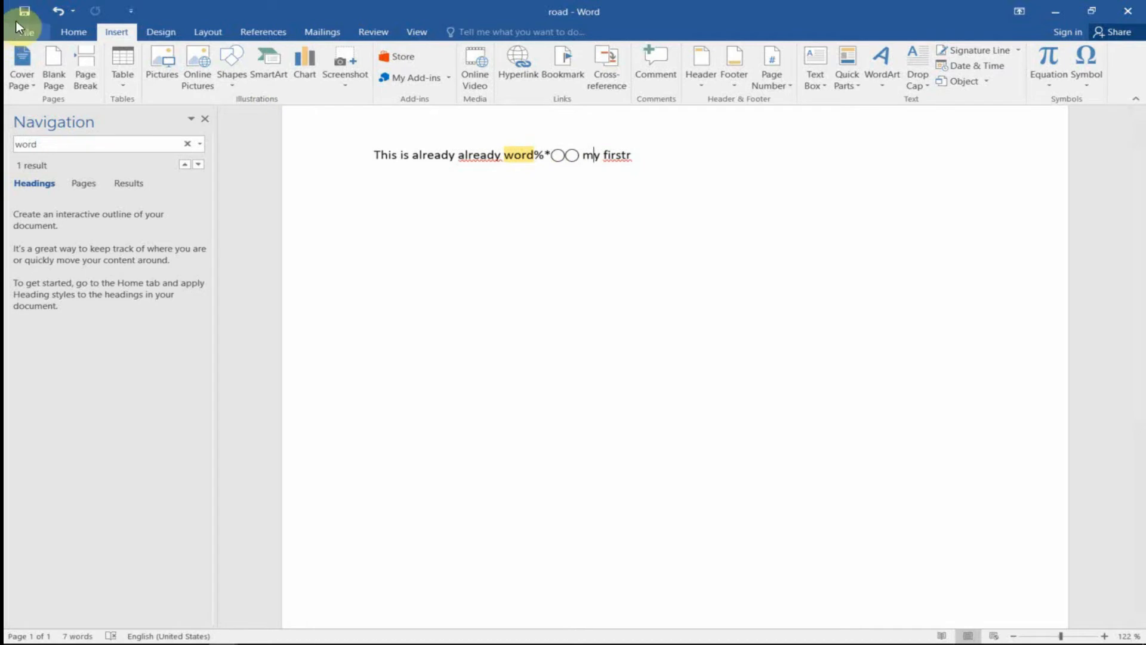
click(66, 13)
click(65, 13)
click(66, 13)
click(65, 13)
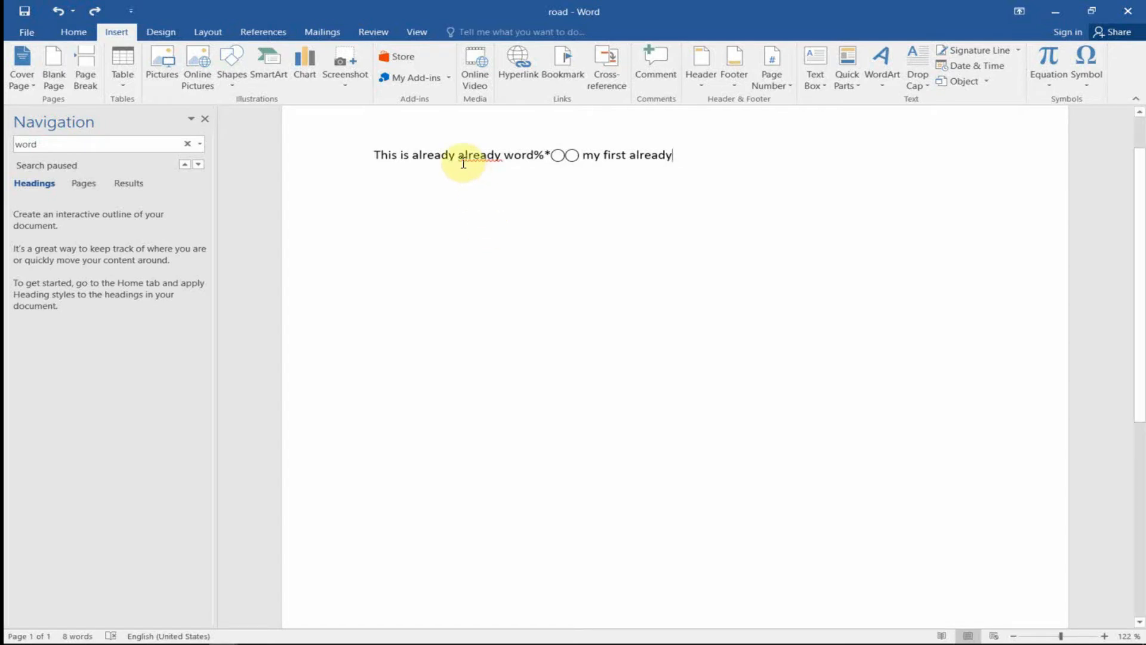
Step: Select the second "already" and set up a find-and-replace that substitutes "ready" for "already"
drag(460, 156, 502, 157)
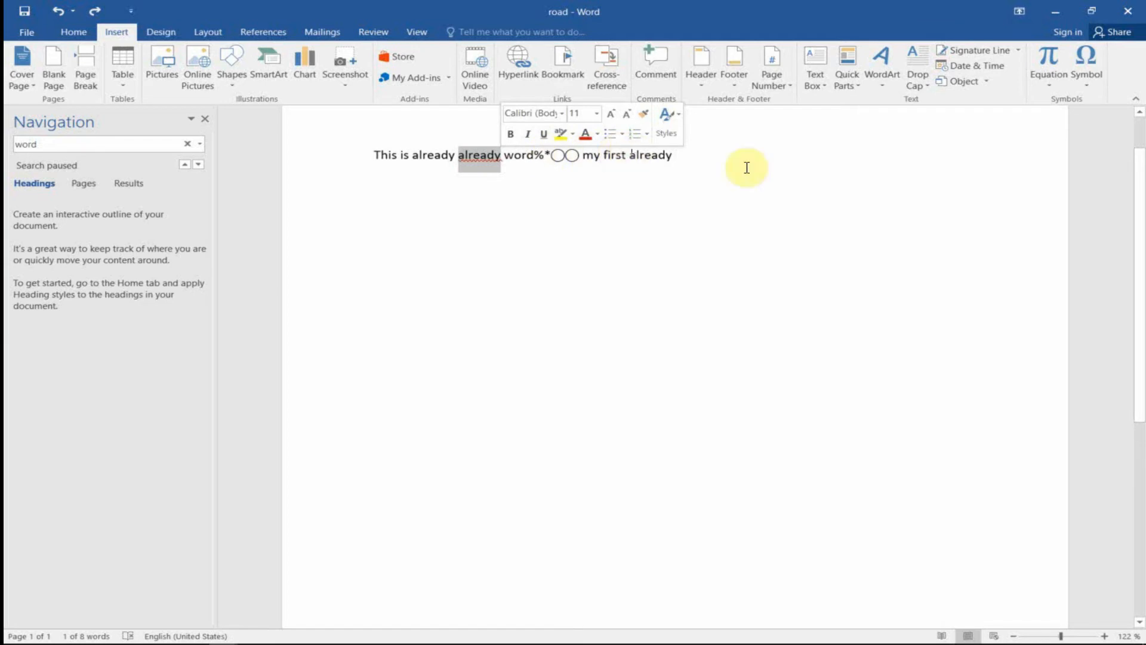
click(74, 37)
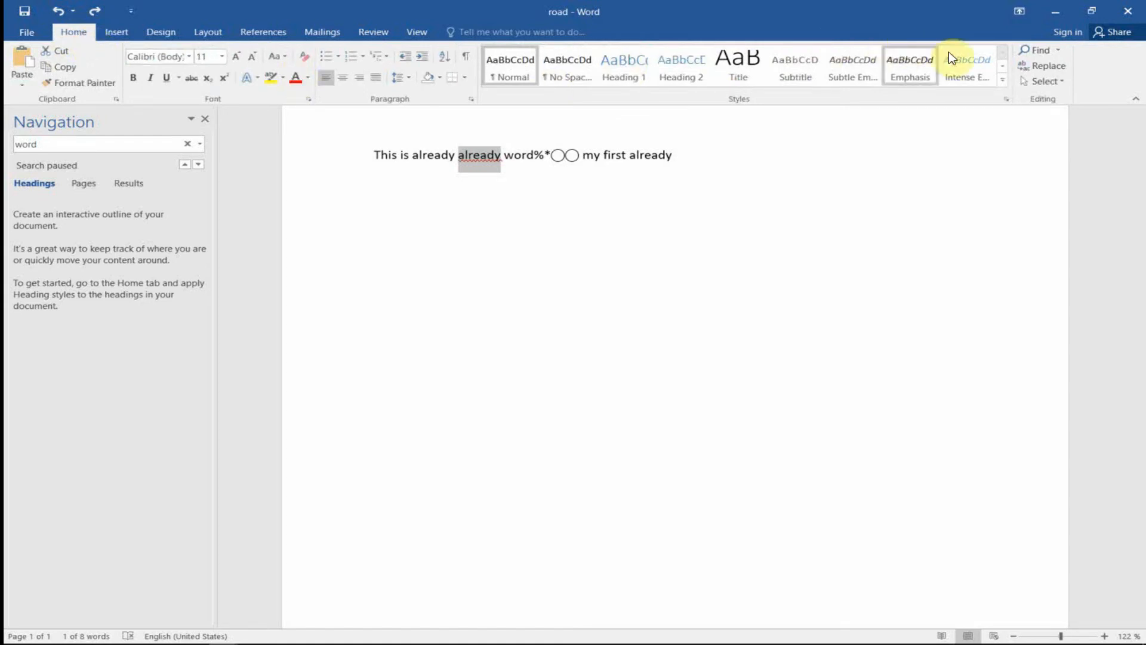
click(1042, 64)
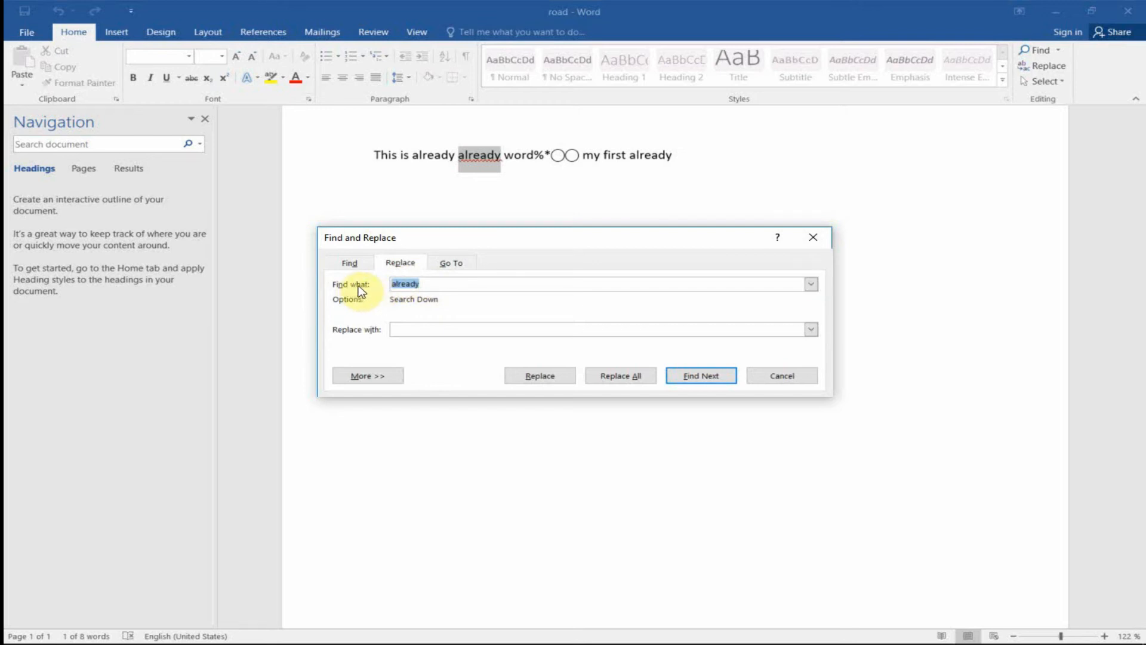
click(406, 332)
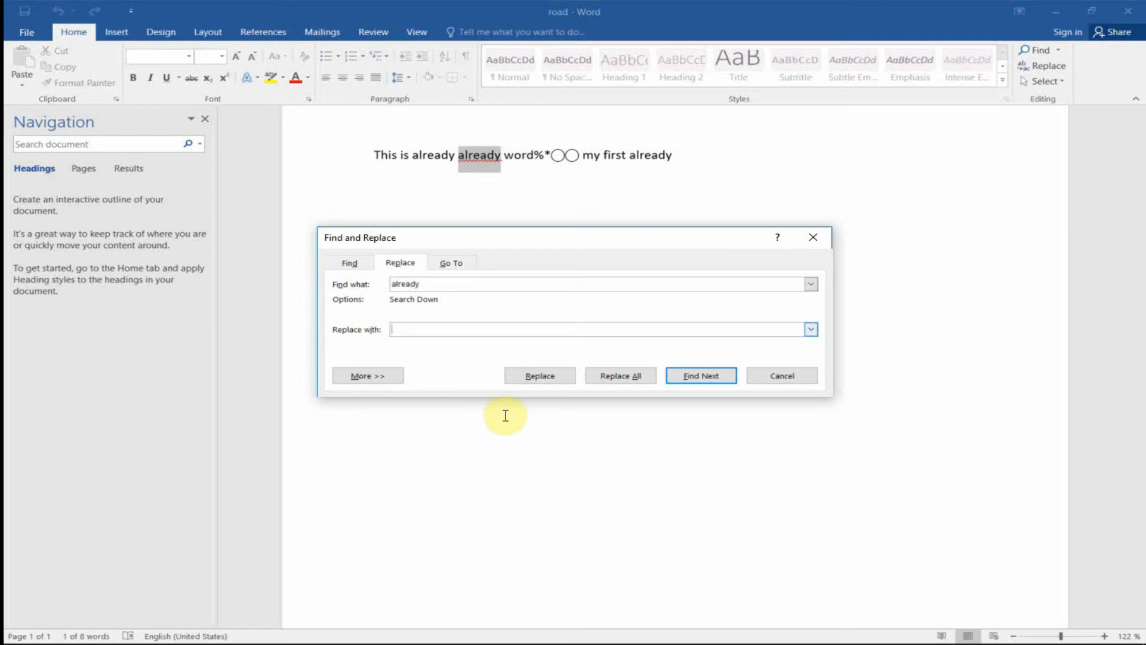
text(ready)
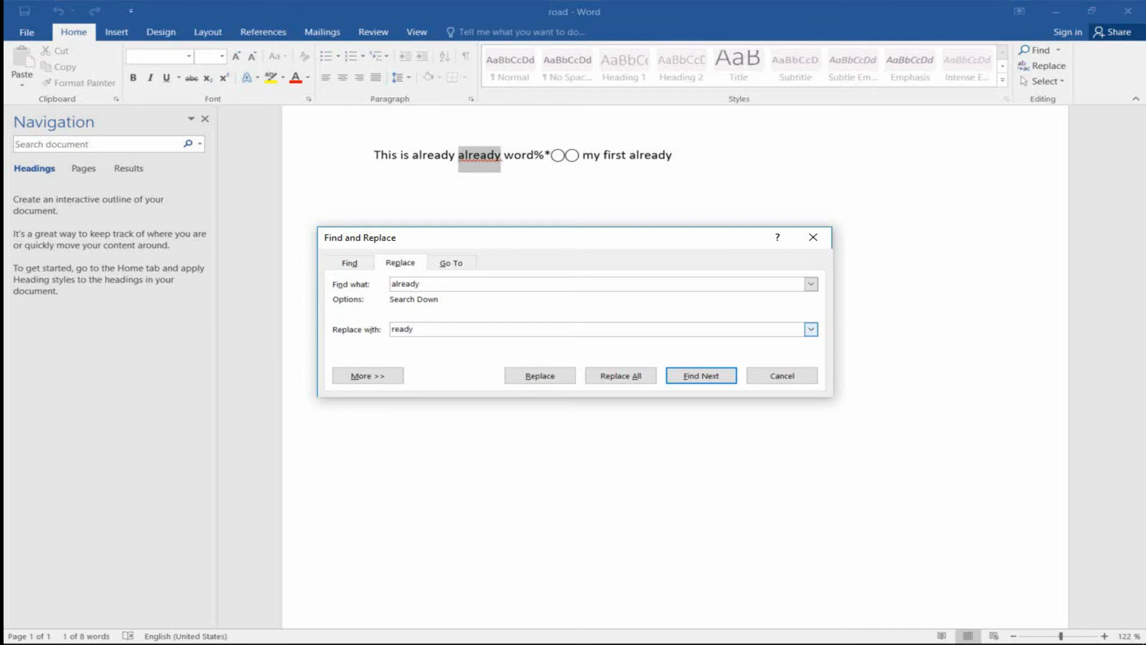
Step: Replace only the selected "already" with "ready", close the replace dialog, and undo the replacement
click(545, 379)
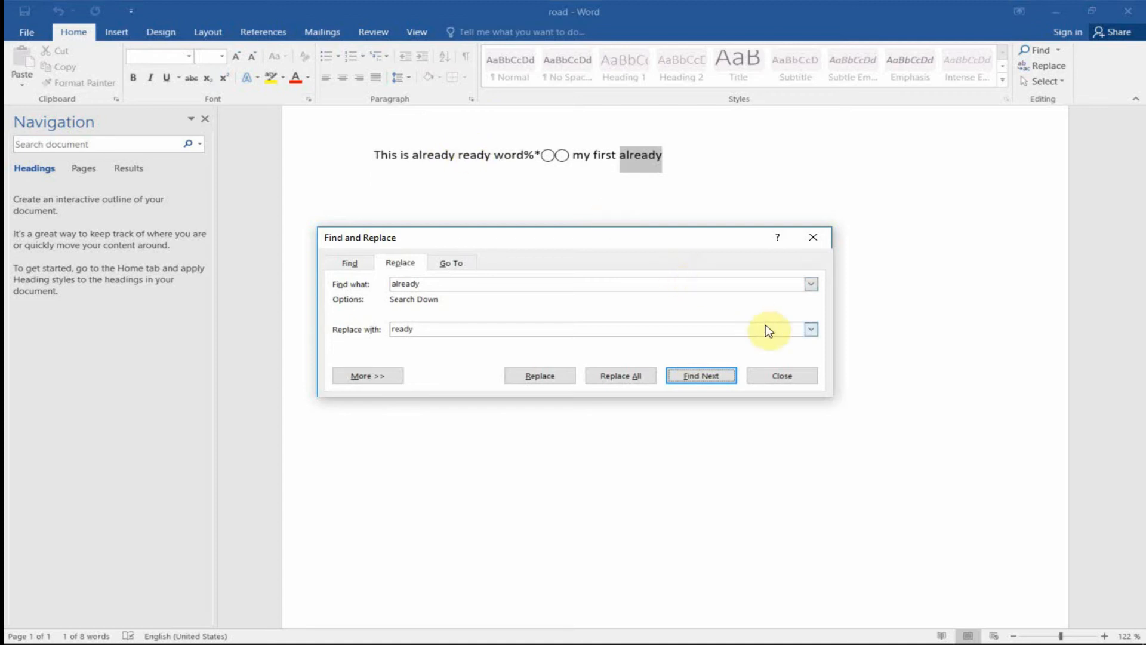
click(782, 376)
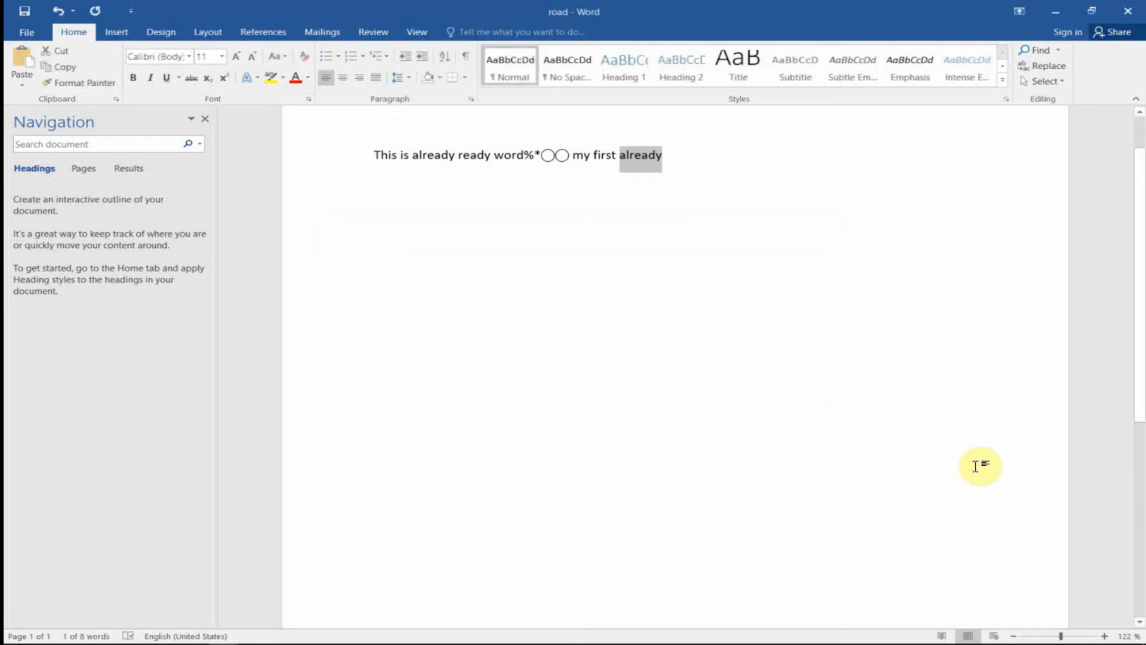
click(696, 164)
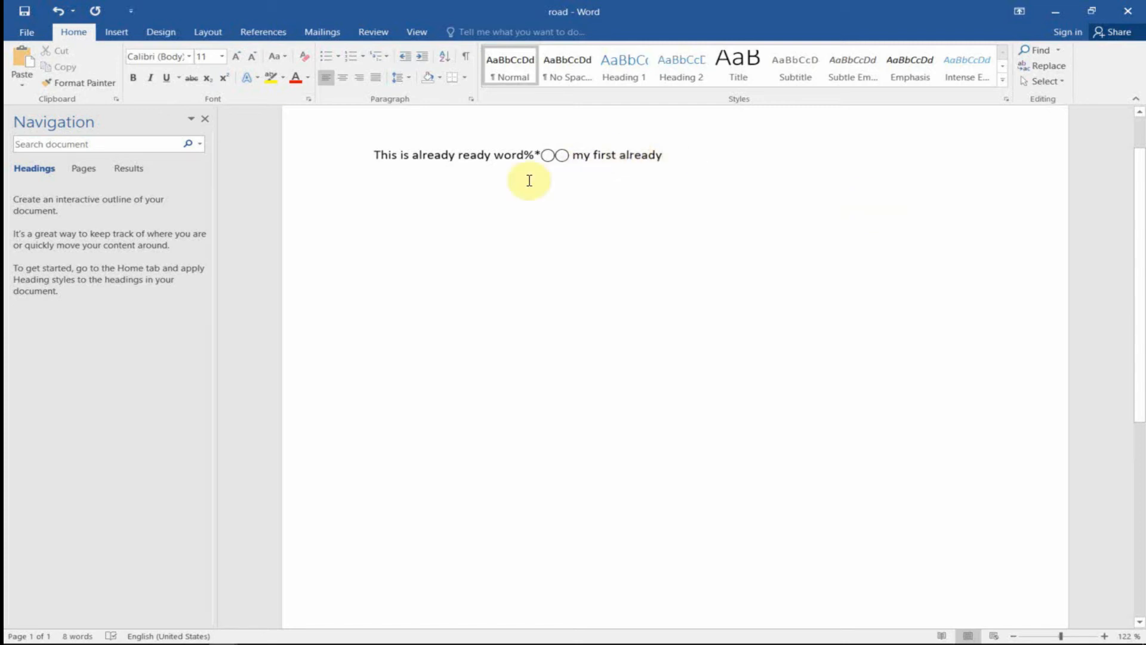
click(58, 11)
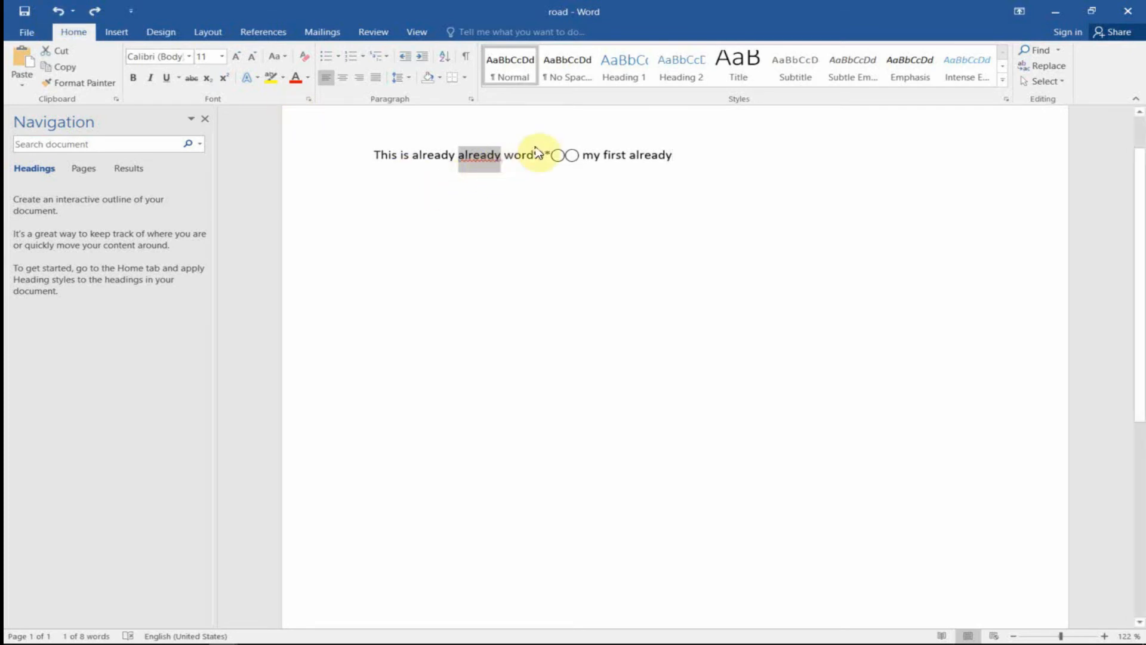
Step: Replace every "already" with "ready", continuing the search from the beginning of the document, and close the replace dialog
click(1055, 65)
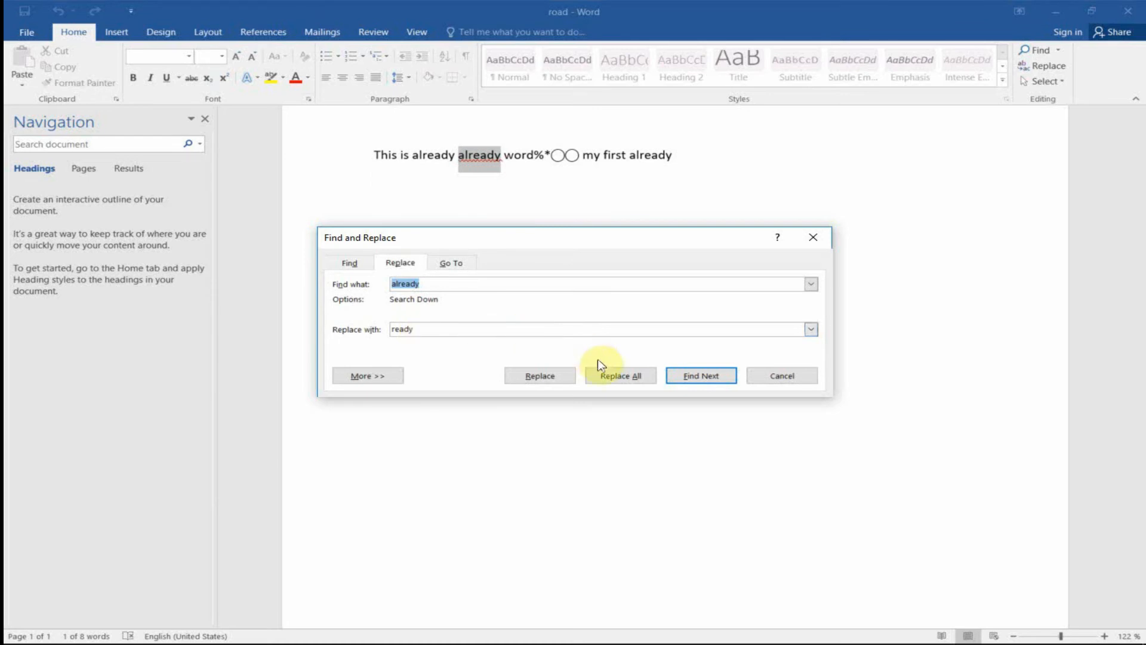
click(614, 377)
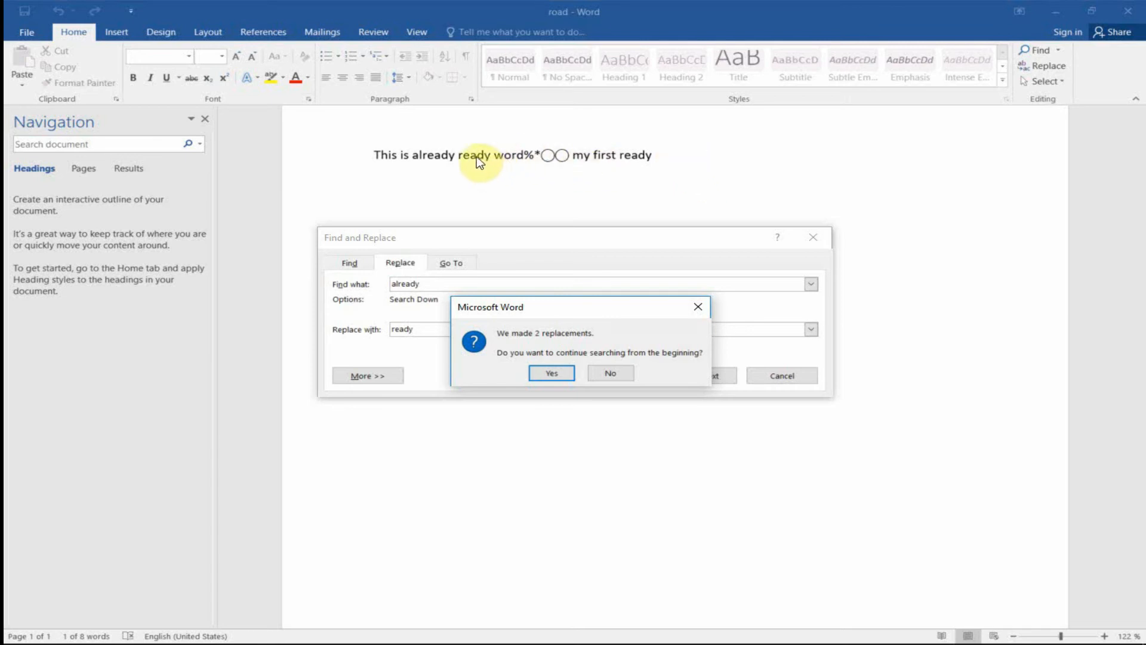
click(550, 372)
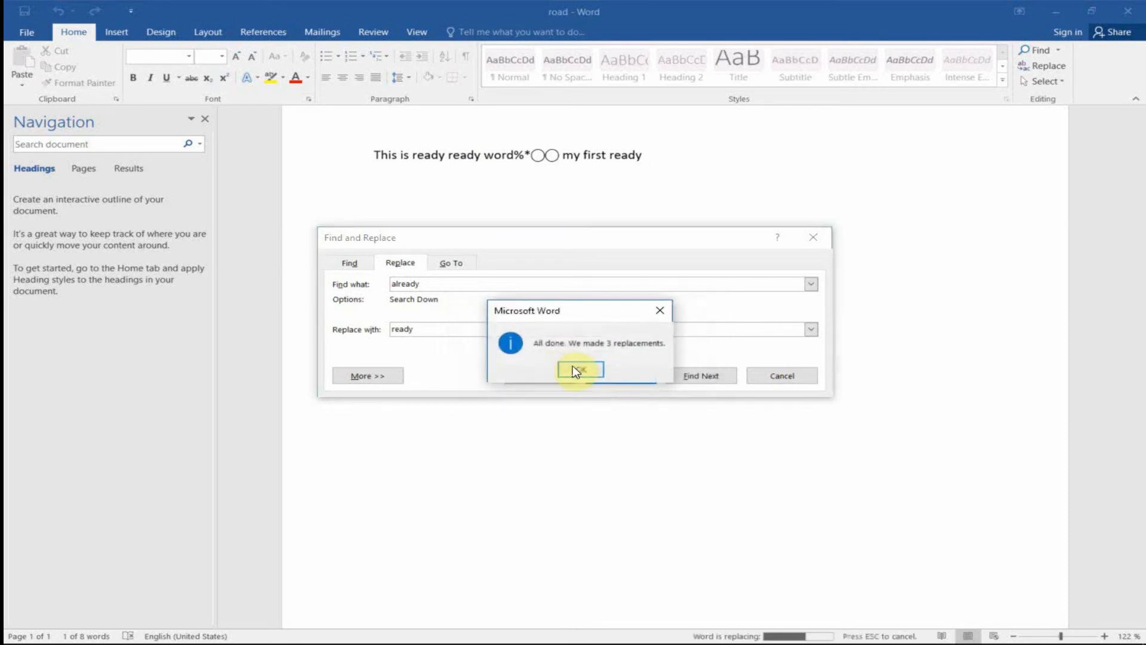
click(576, 369)
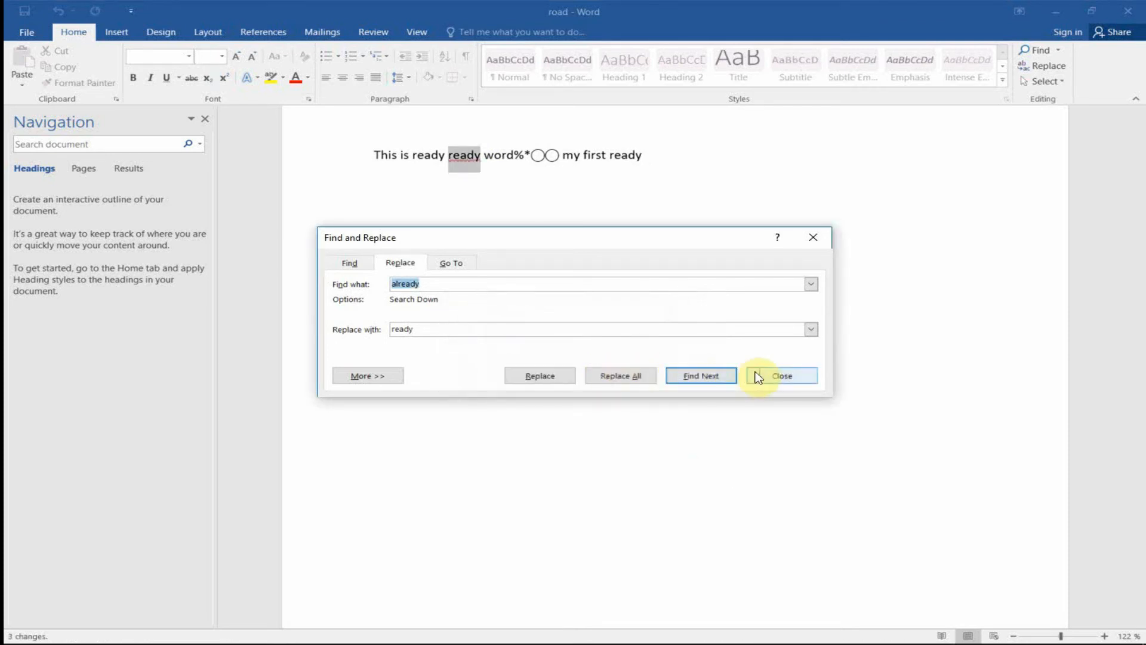
click(779, 376)
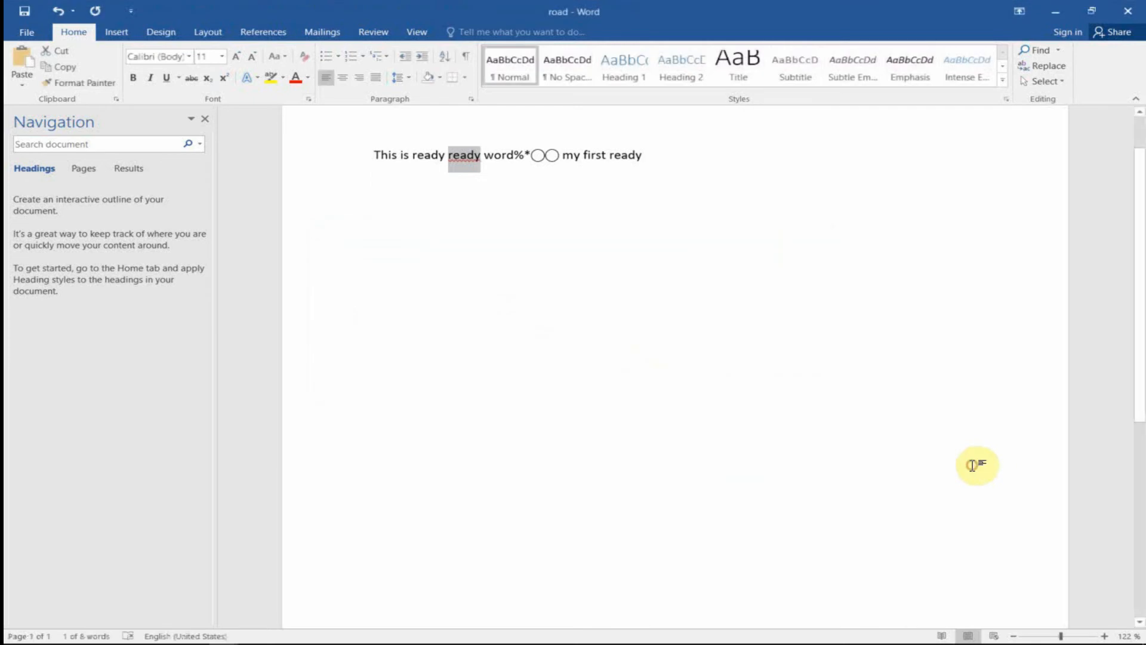
click(512, 263)
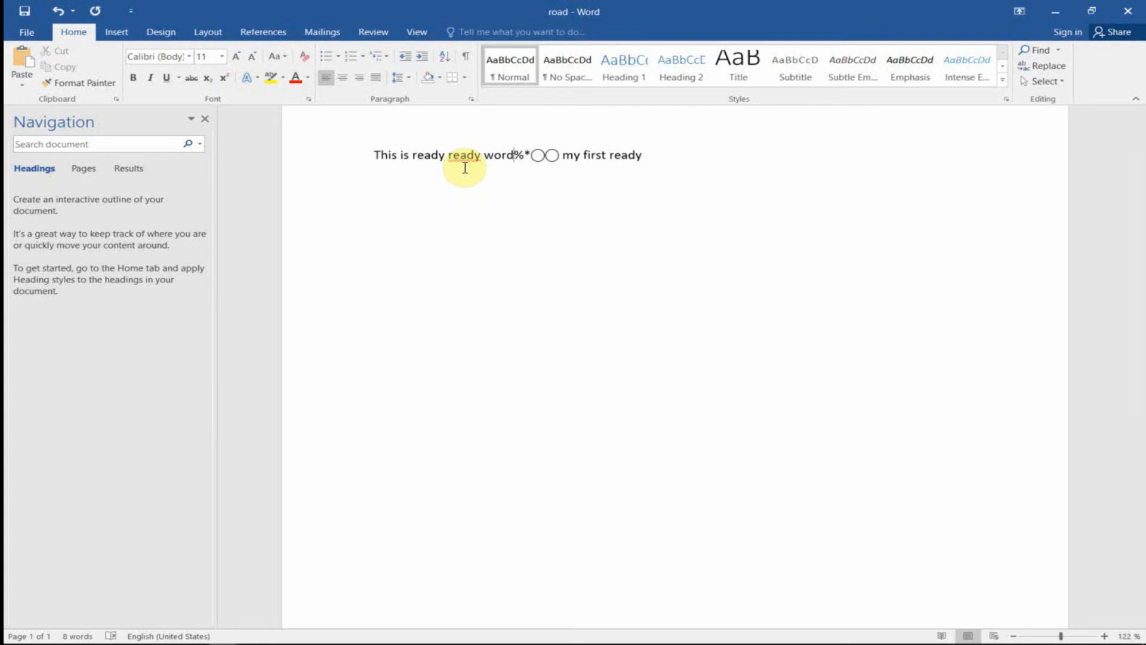
click(585, 179)
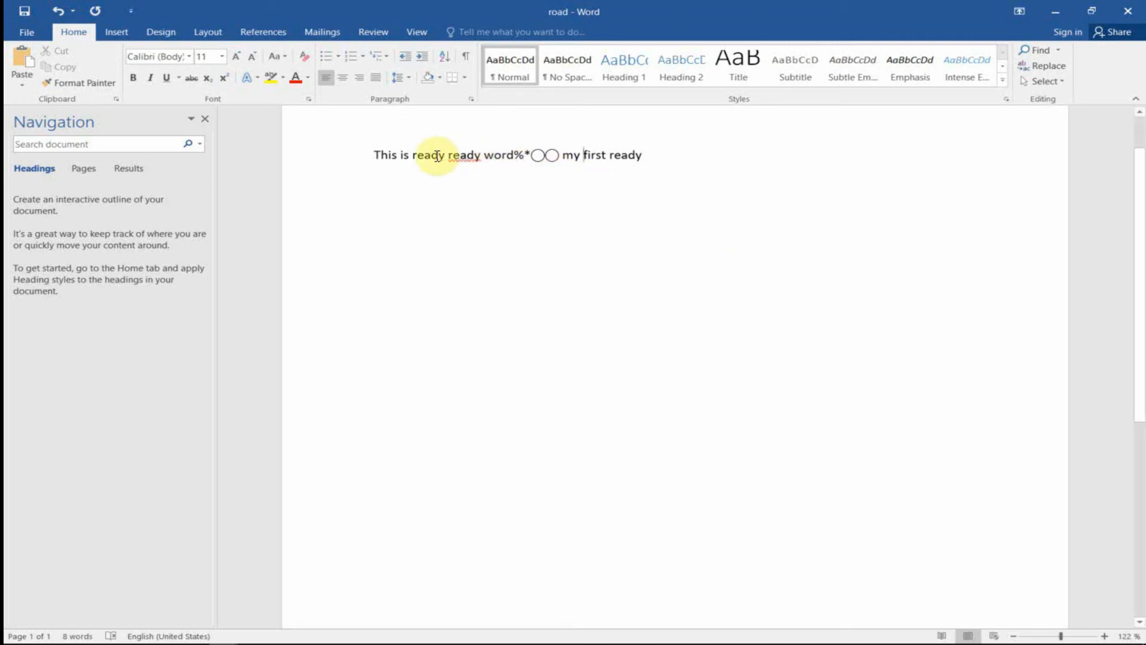
Step: Set the whole line of text to the Adobe Fan Heiti Std B font at size 20
drag(375, 155, 631, 156)
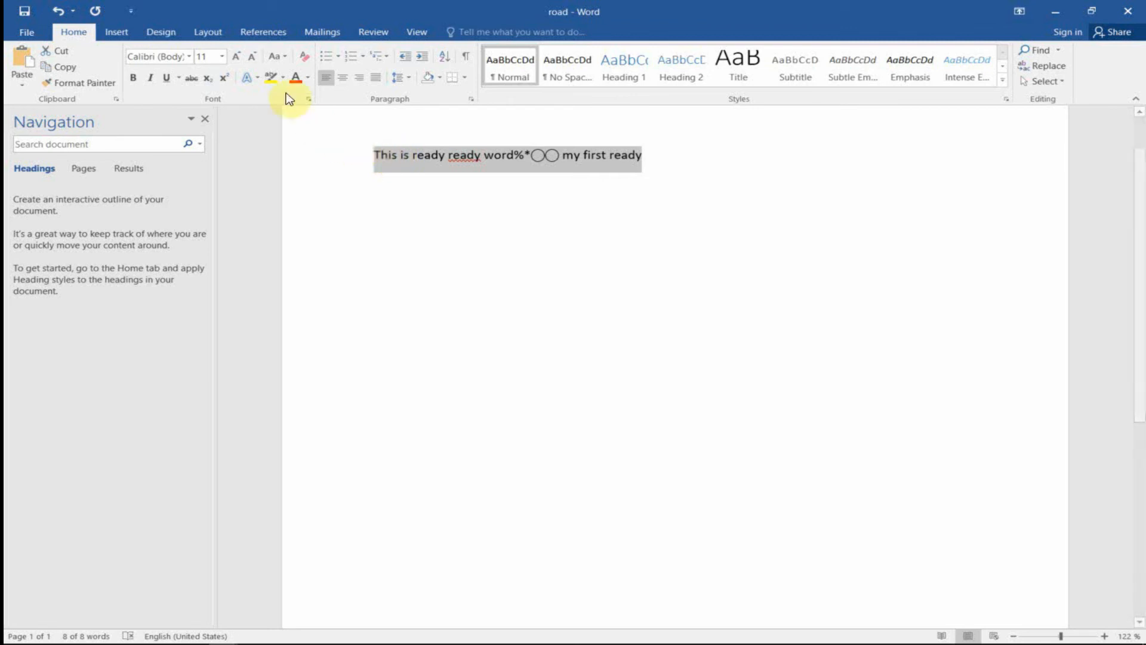
click(189, 57)
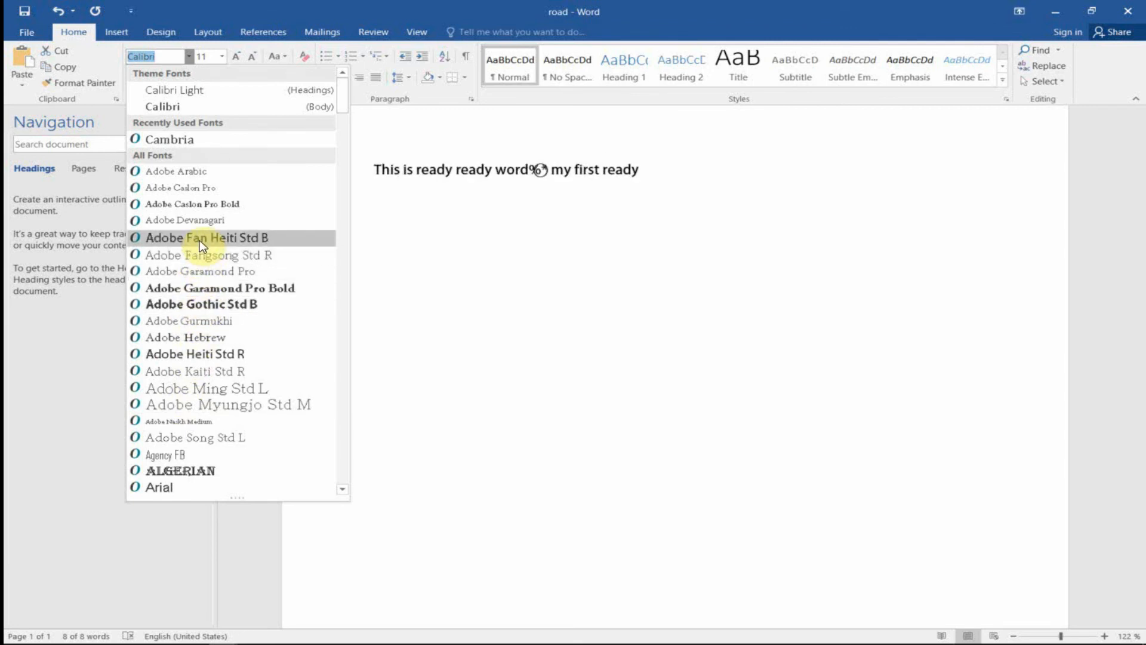
click(251, 305)
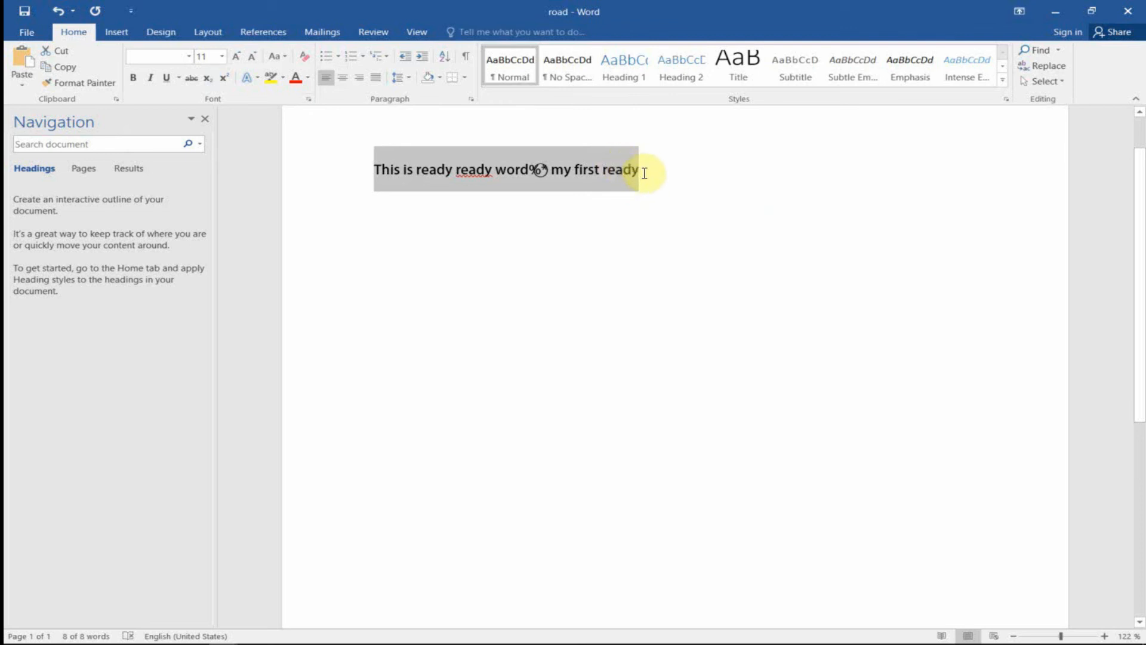
click(223, 59)
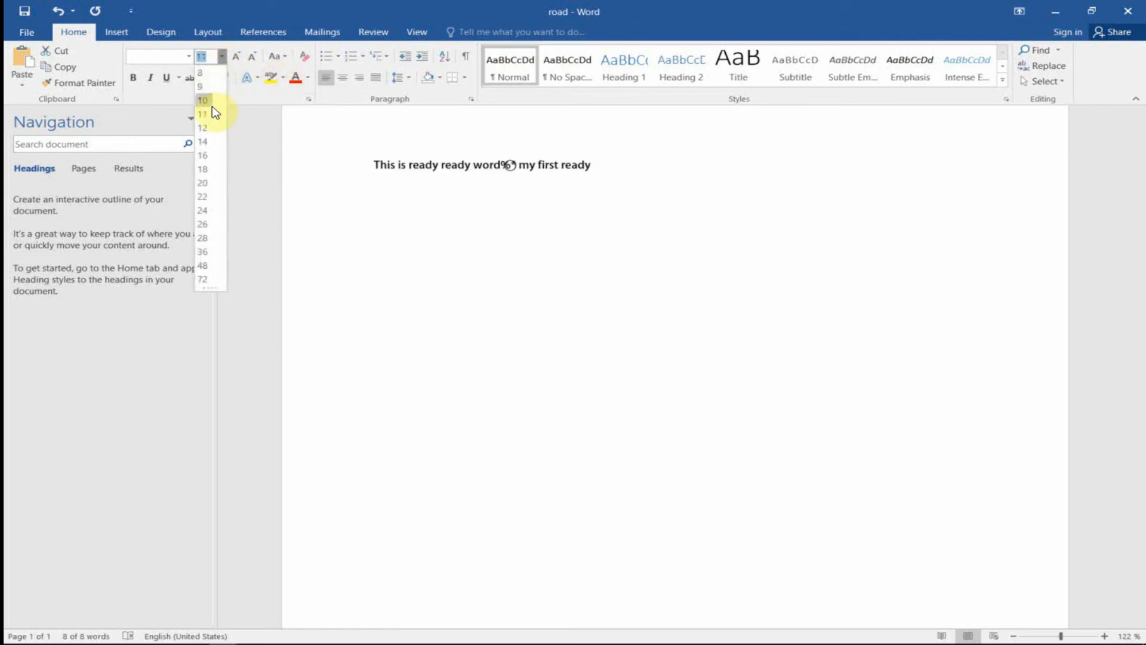
click(205, 186)
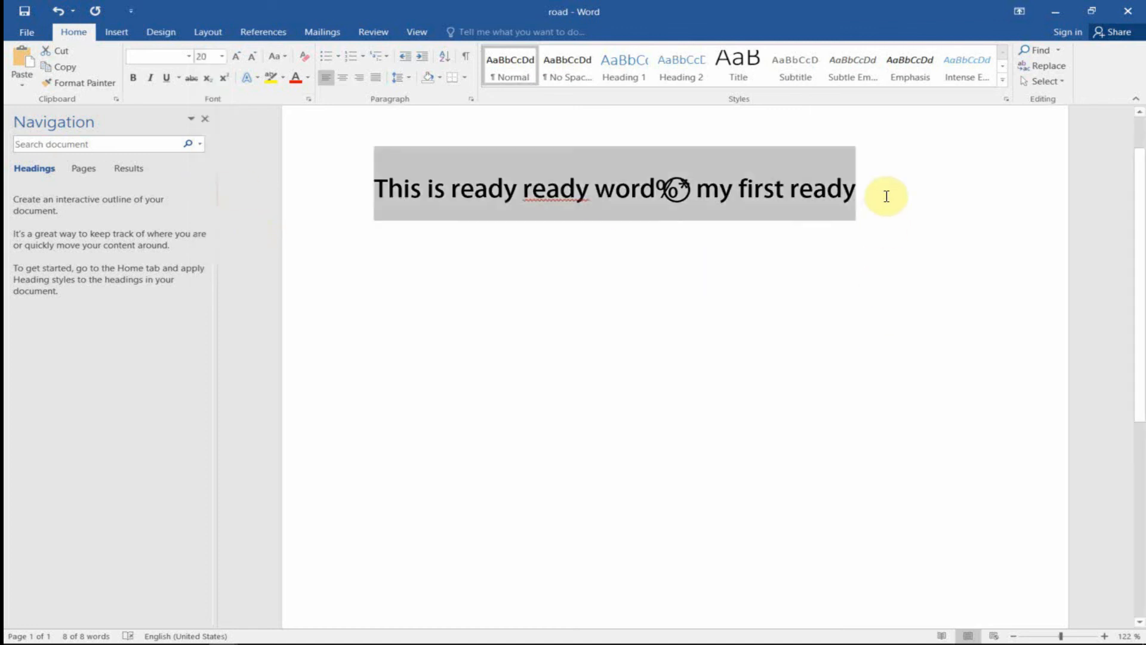
click(1106, 245)
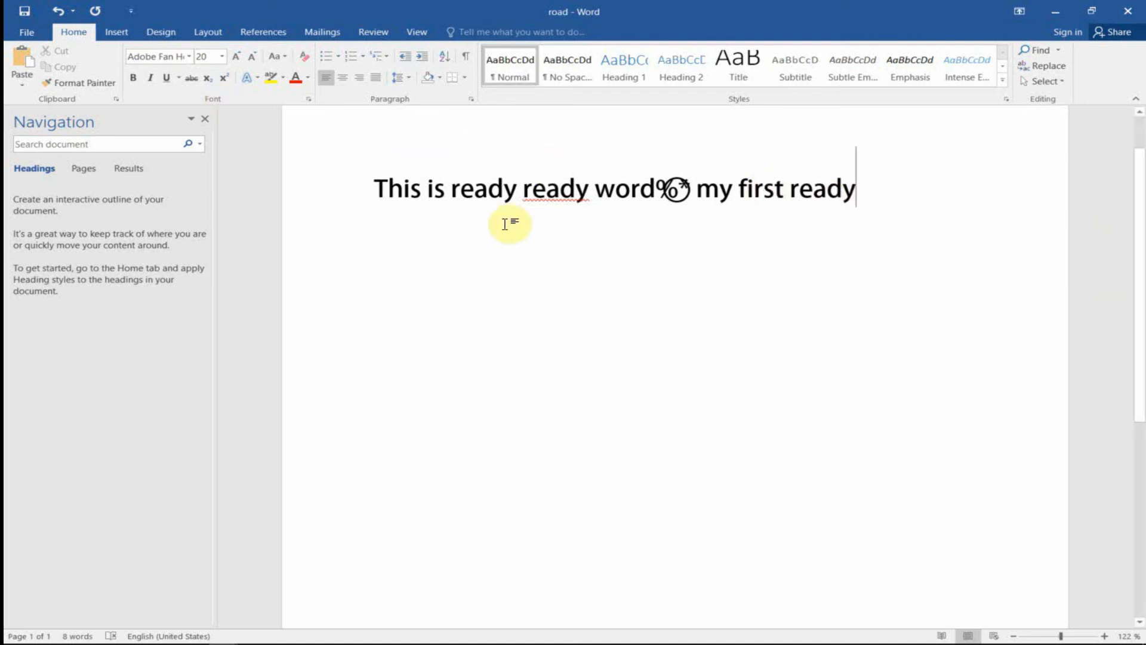
Step: Try bold and italic formatting on the whole line of text
click(465, 233)
drag(374, 187, 1029, 236)
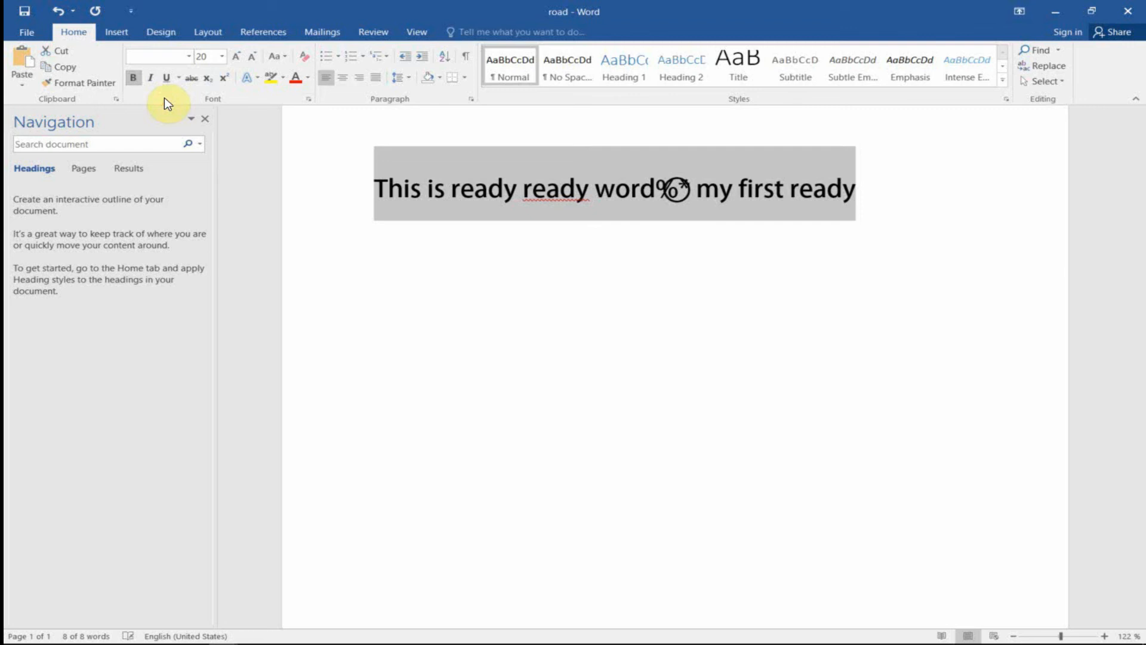
click(133, 77)
click(150, 78)
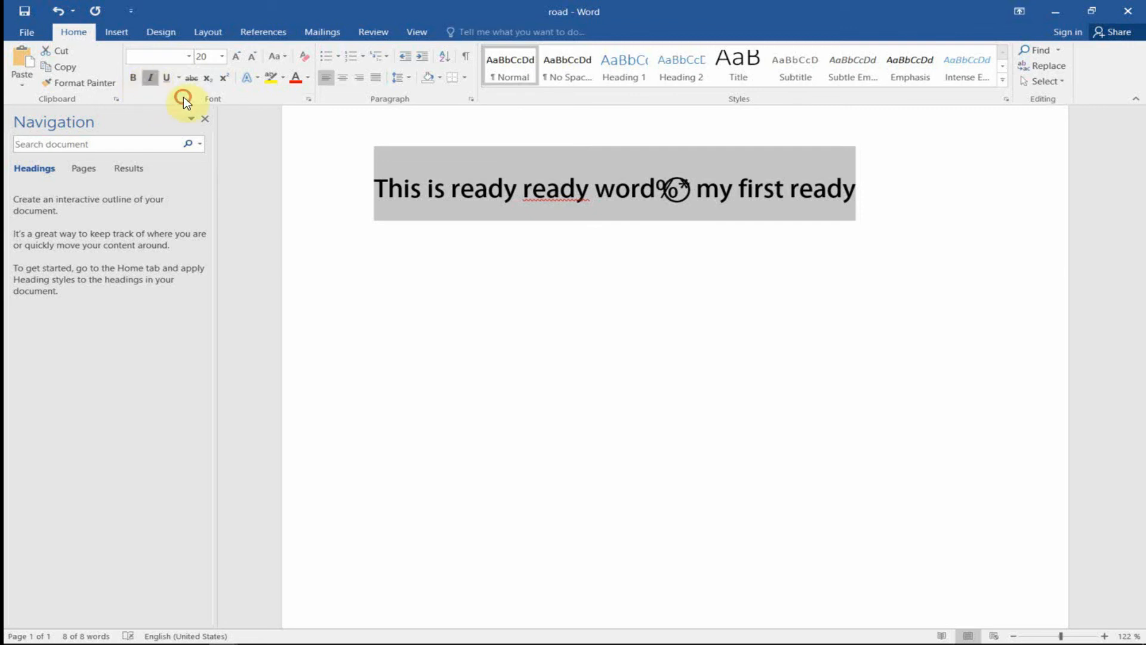